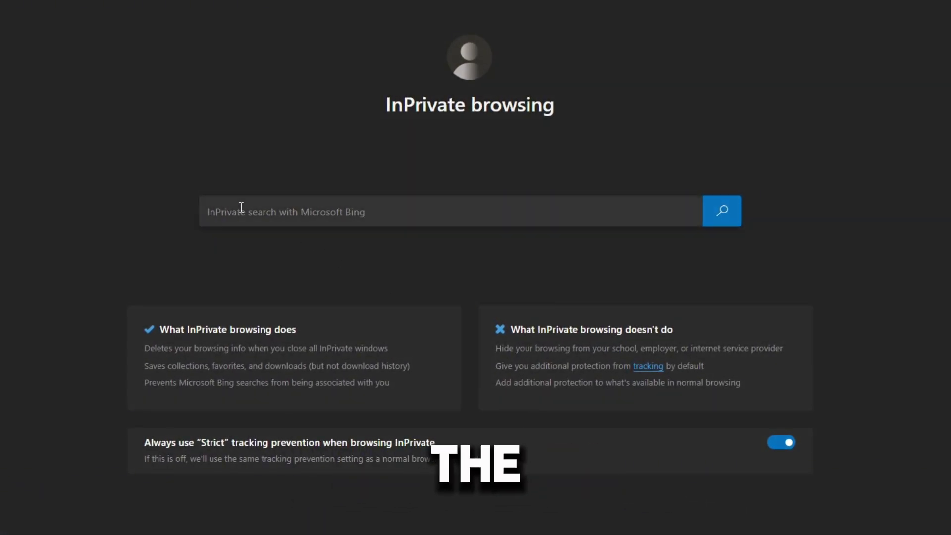
Open the photopea.com website from the browser's search field.
click(213, 209)
text(photopea.com)
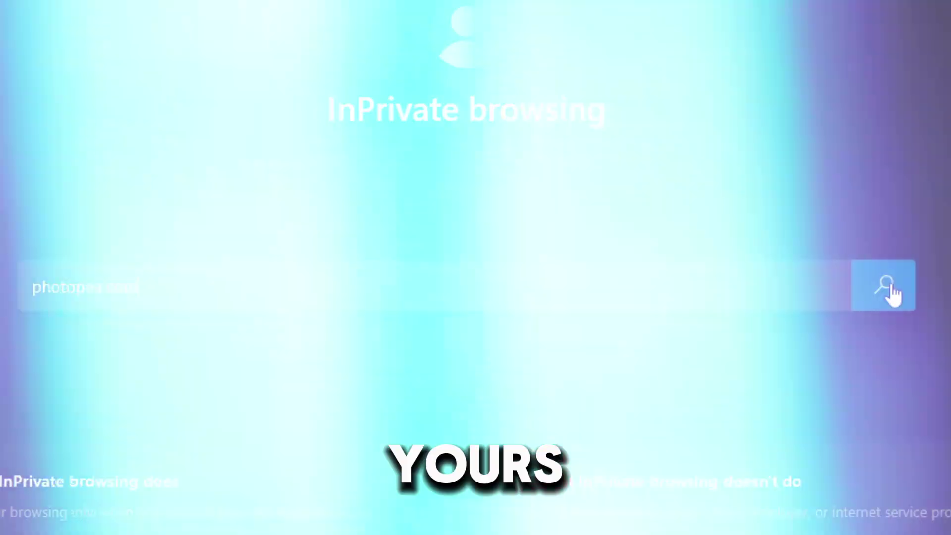
click(883, 286)
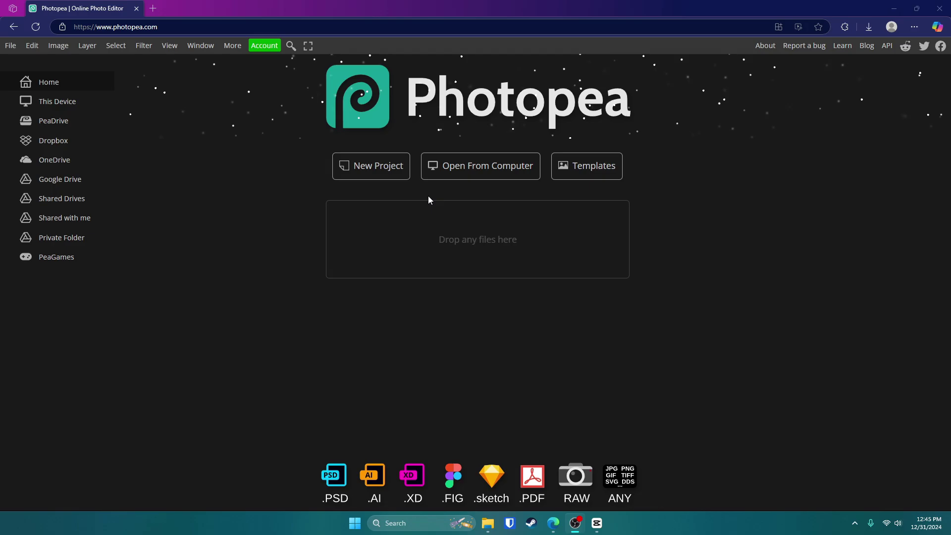
Create a new project from the Youtube Cover preset with its height changed to 423 pixels.
click(387, 171)
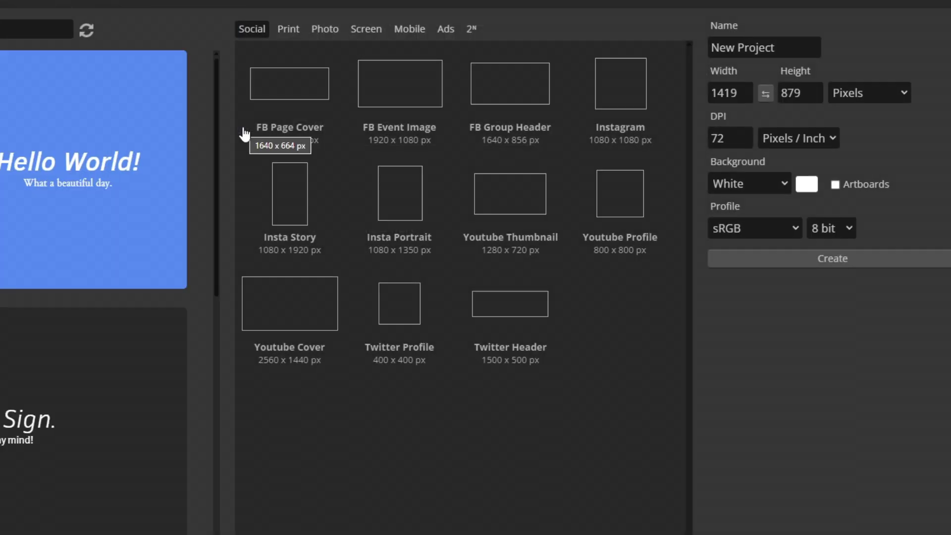
click(306, 313)
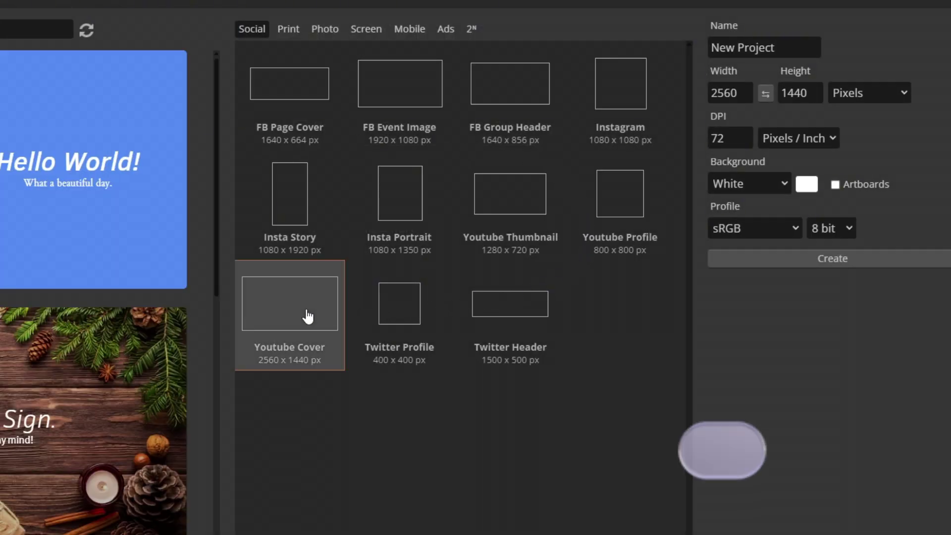
click(807, 93)
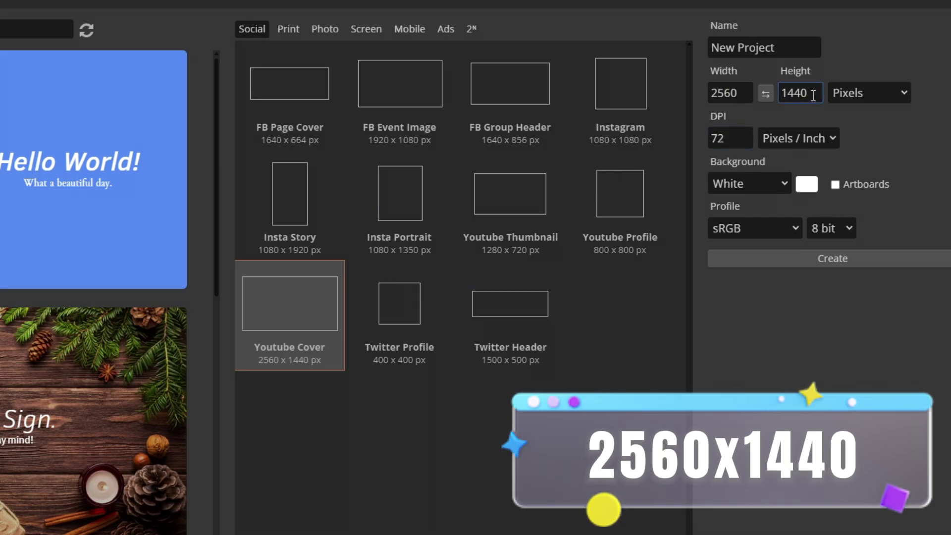
double_click(797, 93)
text(423)
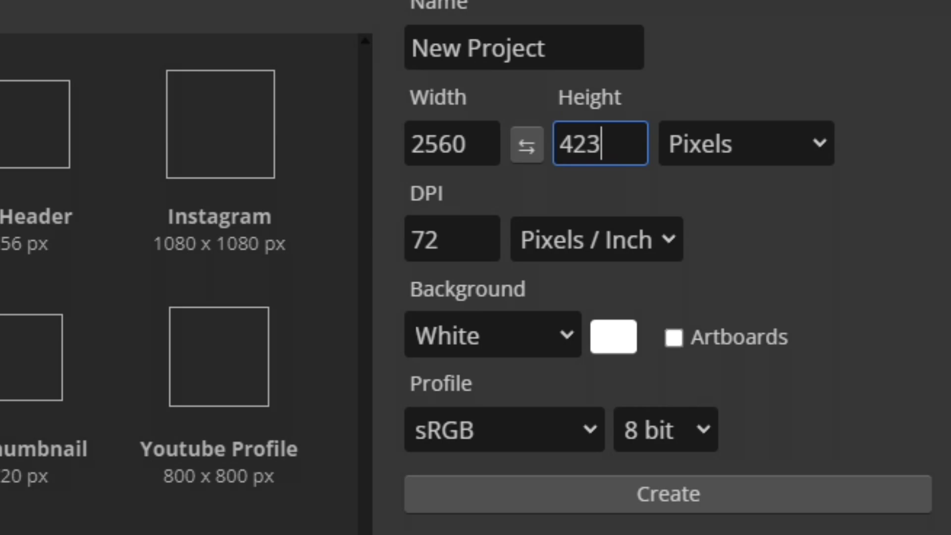
click(564, 495)
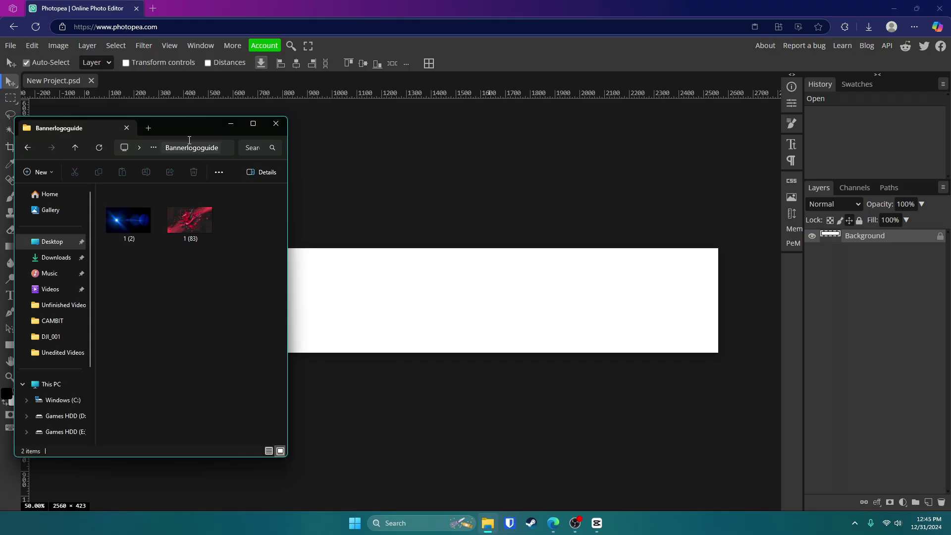
Place the red and black background image 1 (83) from the Bannerlogoguide folder onto the canvas.
drag(283, 123, 843, 118)
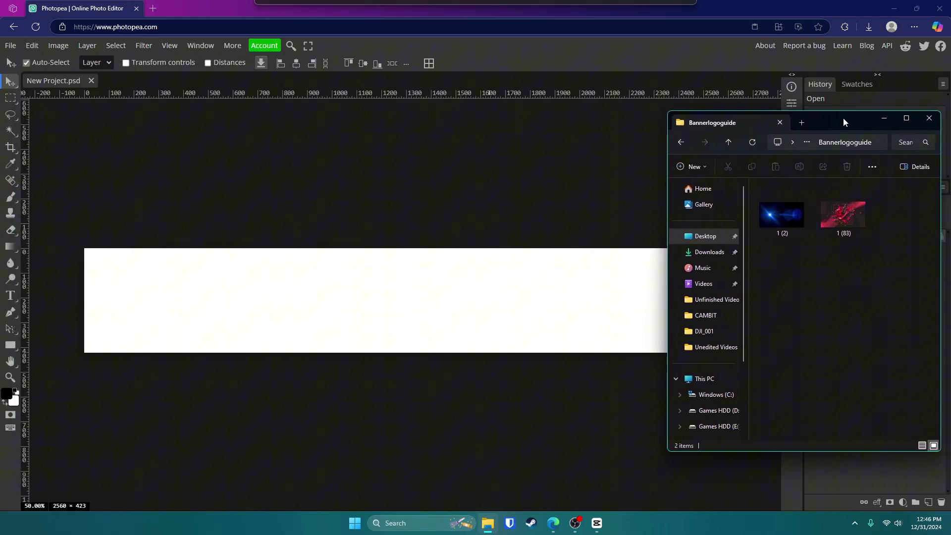
click(851, 207)
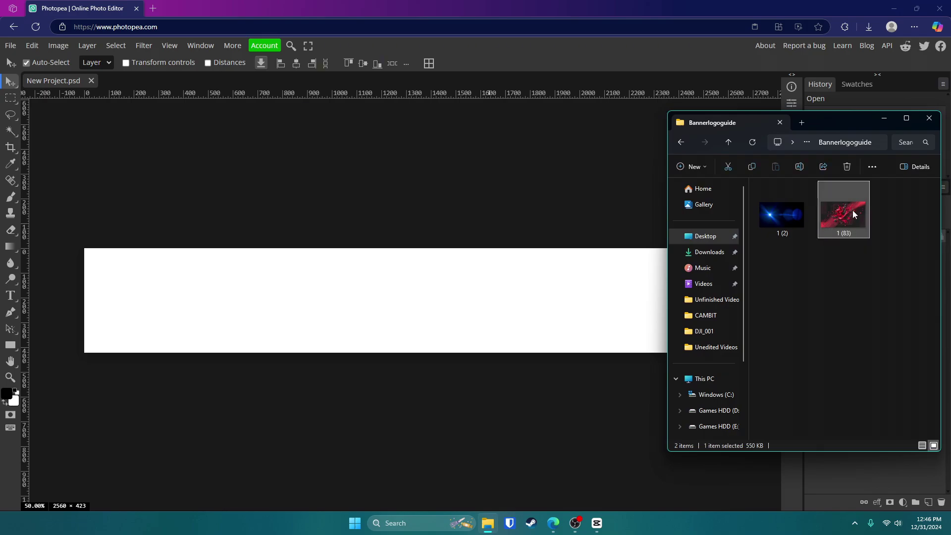
drag(852, 210, 375, 266)
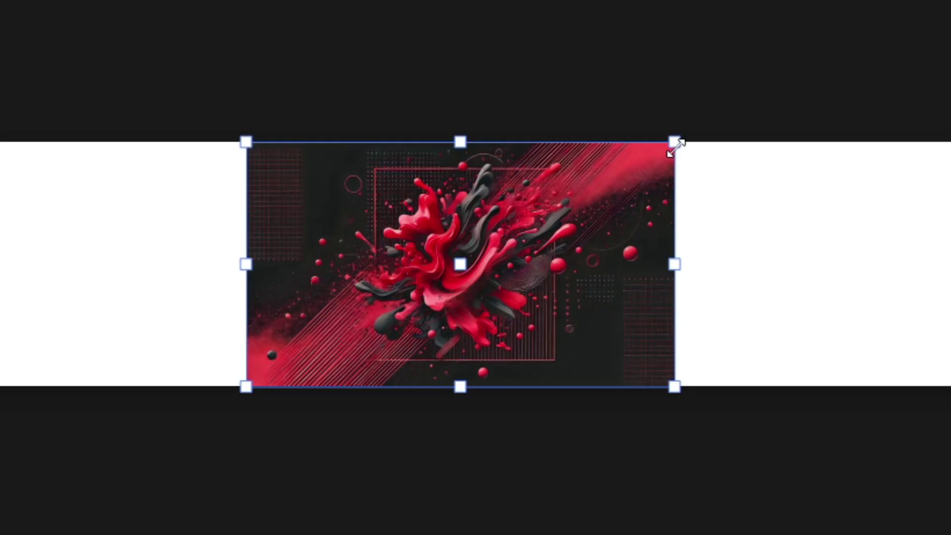
Scale the placed background image until it covers the full width of the canvas.
drag(492, 248, 752, 148)
drag(200, 400, 0, 511)
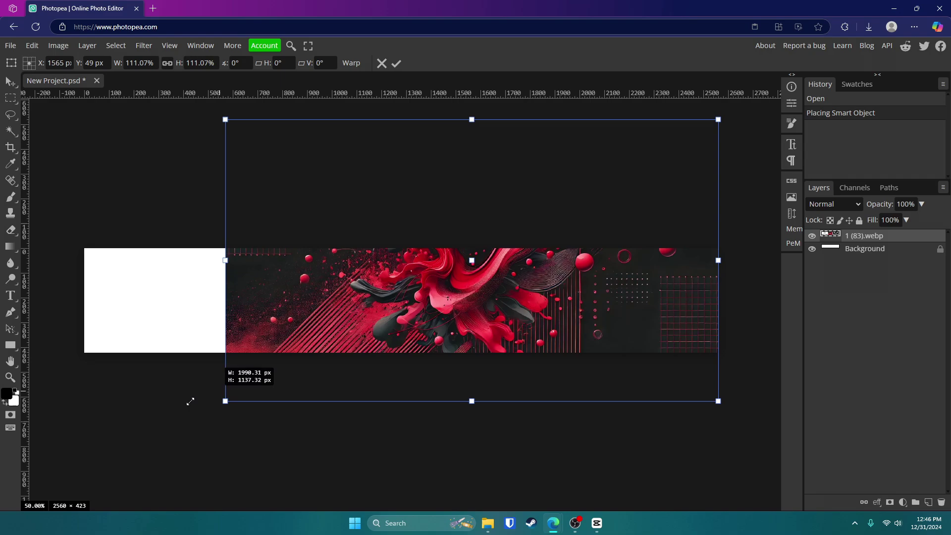
drag(82, 438, 60, 442)
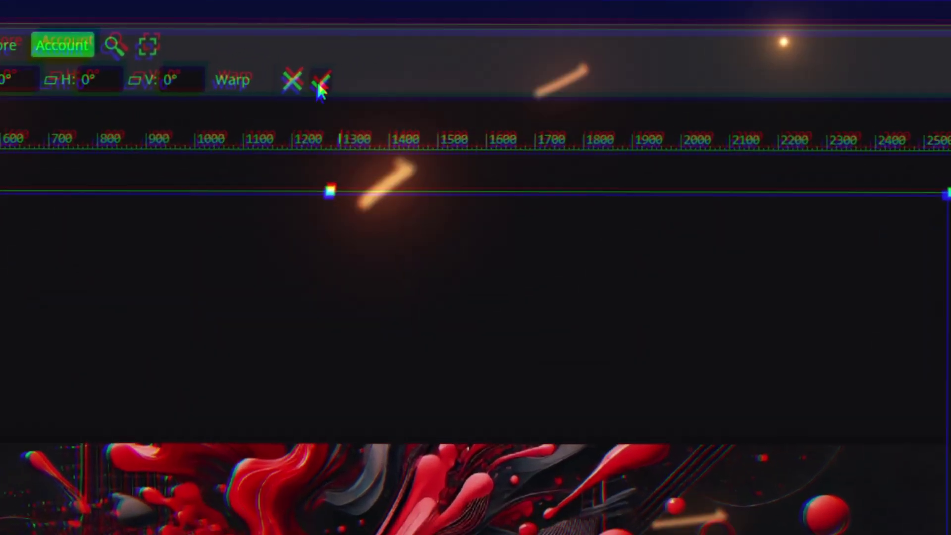
click(396, 62)
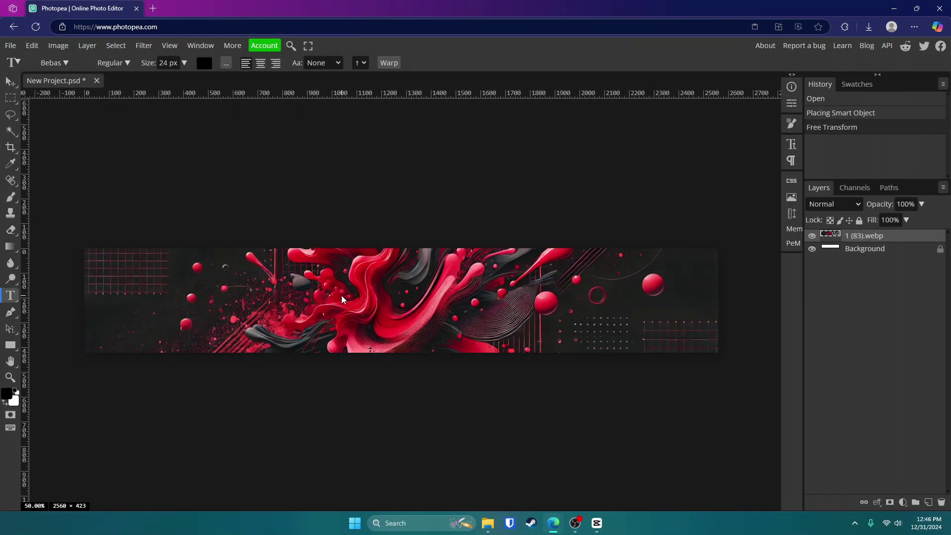
Add a text layer with the letter C near the banner's centre and set its size to 150 px.
click(341, 296)
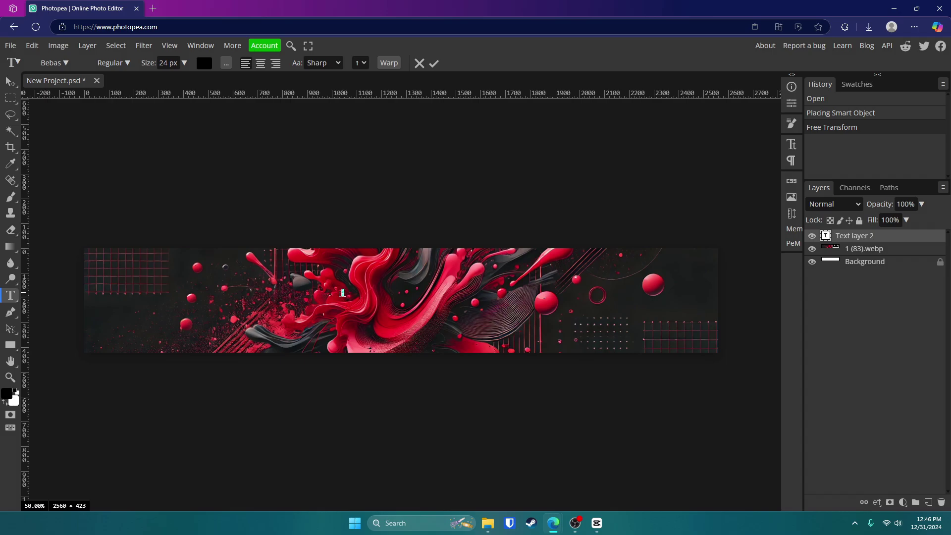
key(ctrl+a)
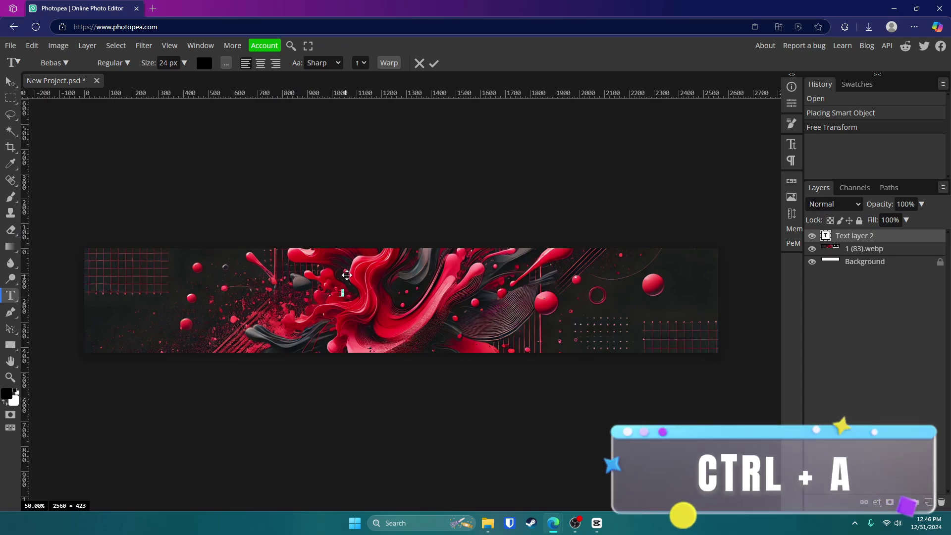
click(184, 63)
drag(142, 78, 187, 78)
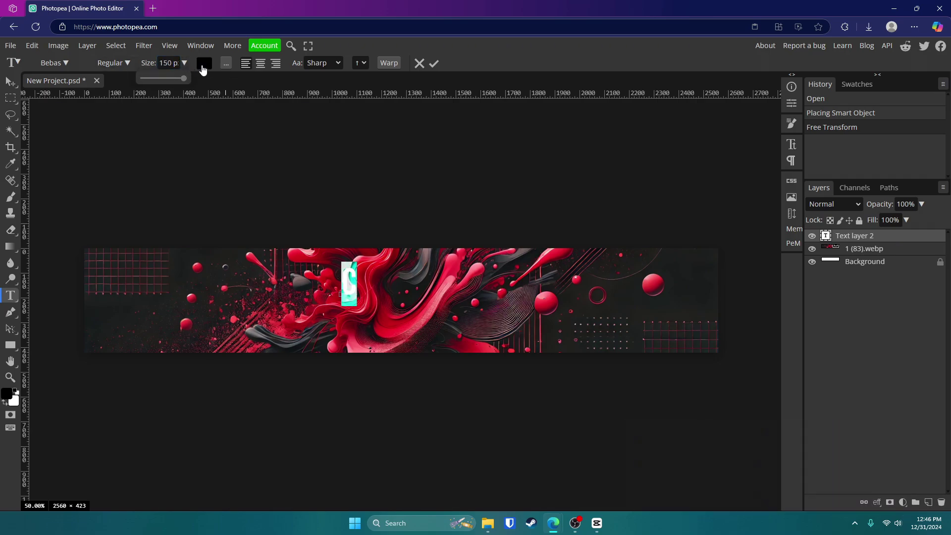
Set the colour of the letter C to white.
click(204, 65)
drag(216, 128, 655, 151)
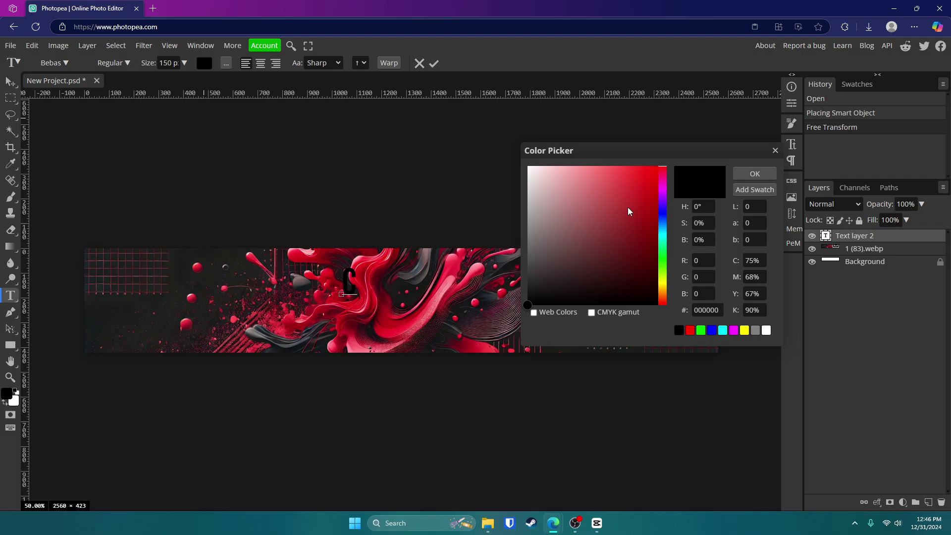
click(527, 166)
click(751, 178)
Change the font of the letter C to LEMON MILK and commit the text.
click(63, 66)
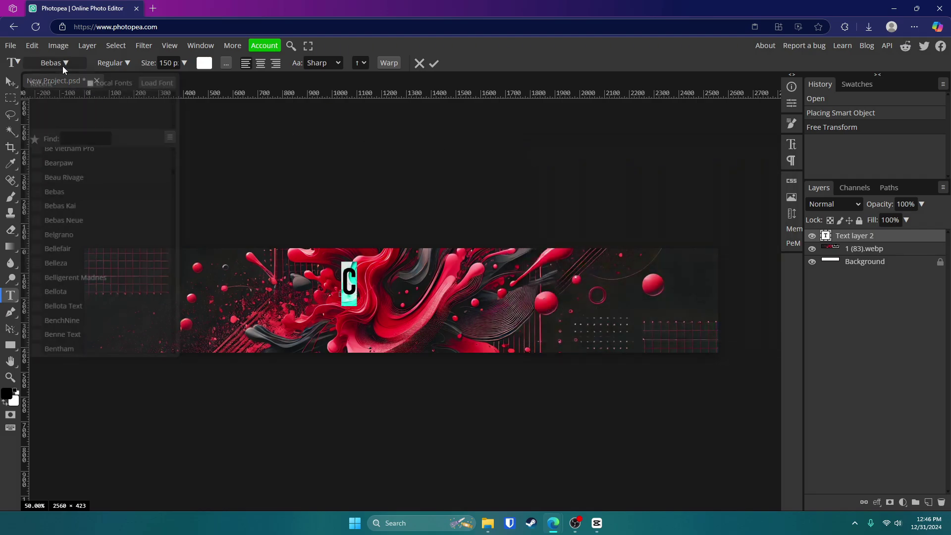
click(84, 134)
text(lemon)
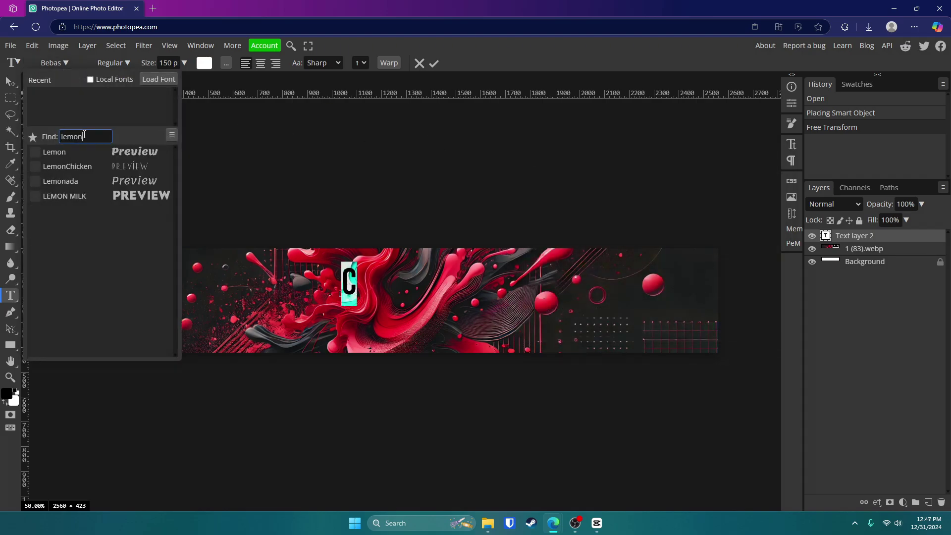
click(89, 194)
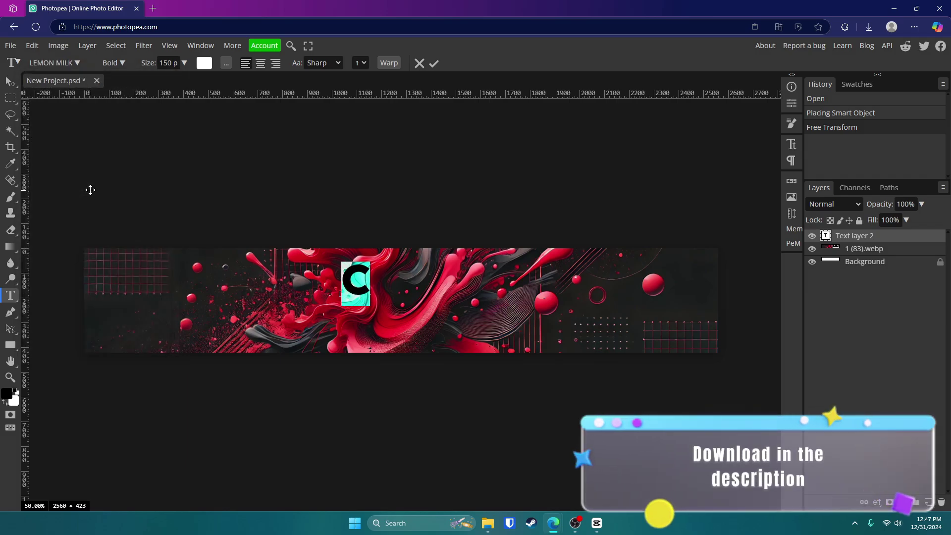
click(434, 63)
Position the C left of centre, duplicate it to its right and change the copy's text to A.
mouse_move(330, 292)
mouse_down()
mouse_move(309, 297)
mouse_move(347, 297)
mouse_up()
key(ctrl+j)
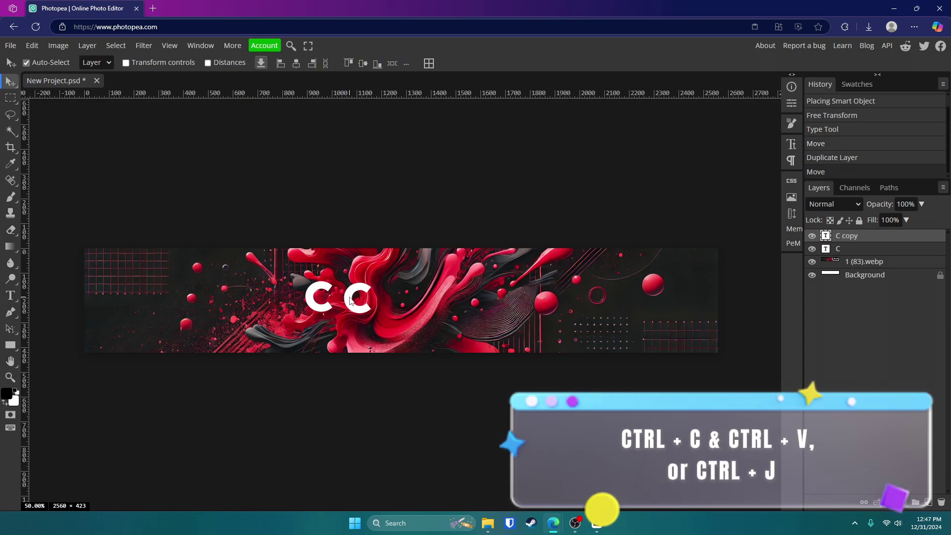
key(t)
double_click(350, 295)
text(A)
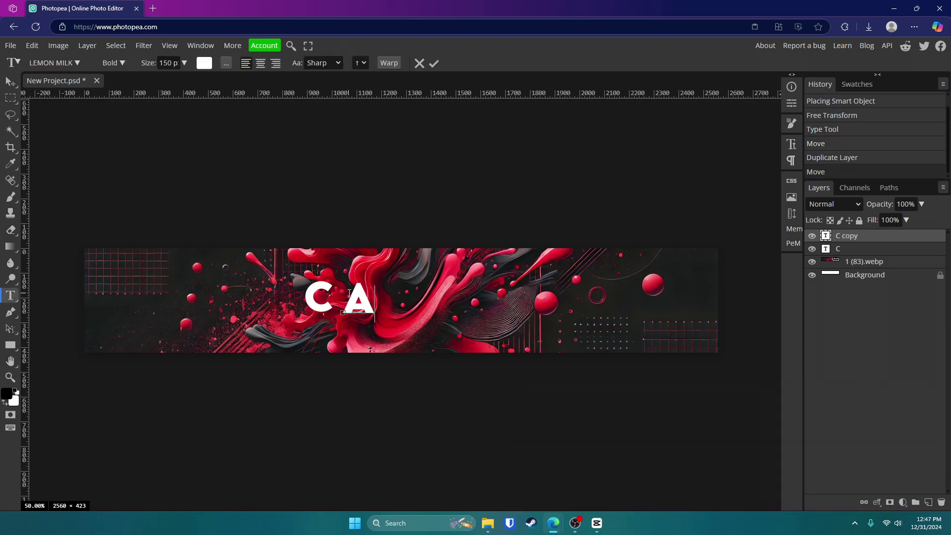
click(434, 63)
Add the letters M and B after the A as separate duplicated text layers.
drag(361, 293, 355, 293)
text(M)
click(435, 64)
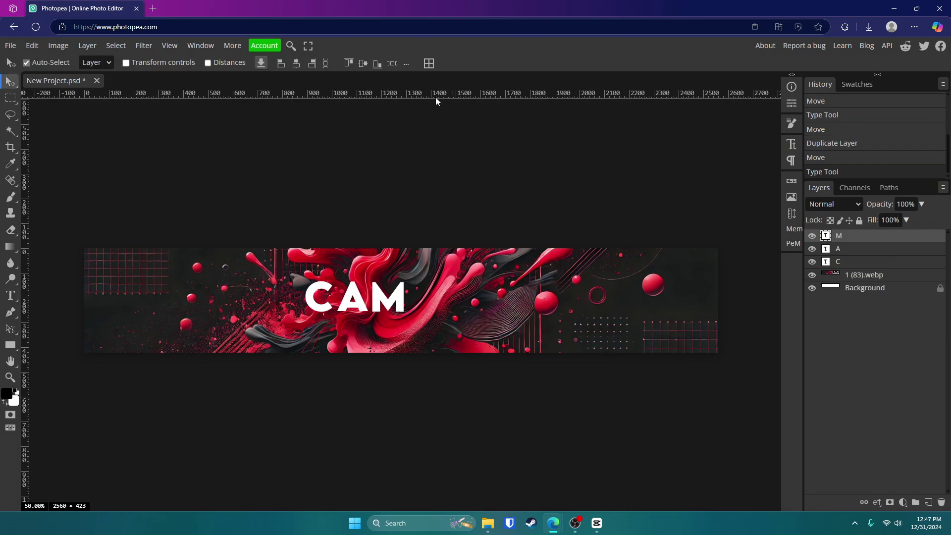
text(B)
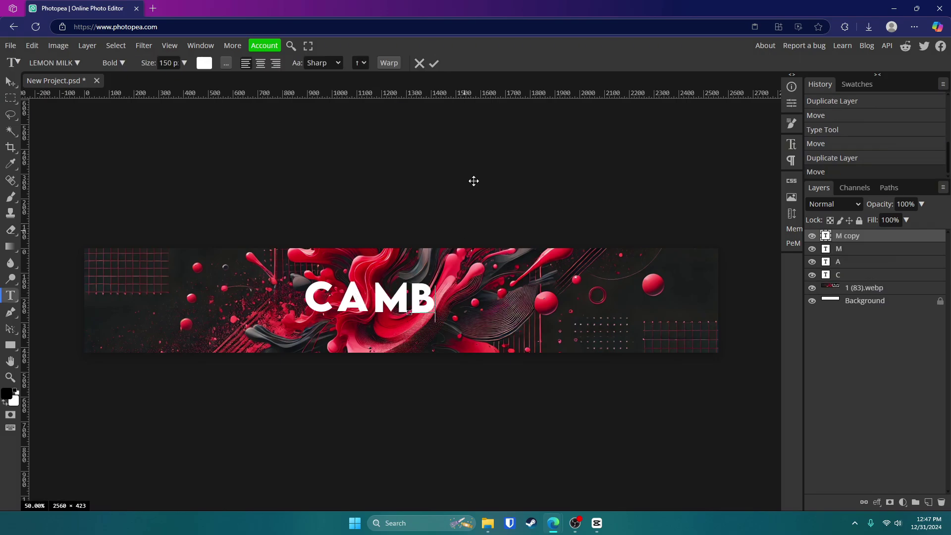
click(435, 63)
Duplicate the B layer, place the copy to its right and change its text to I.
key(ctrl+j)
key(t)
double_click(444, 300)
text(I)
drag(420, 297, 470, 297)
click(434, 64)
Duplicate the I layer, place the copy to its right and change its text to T.
key(ctrl+j)
key(t)
double_click(461, 302)
text(T)
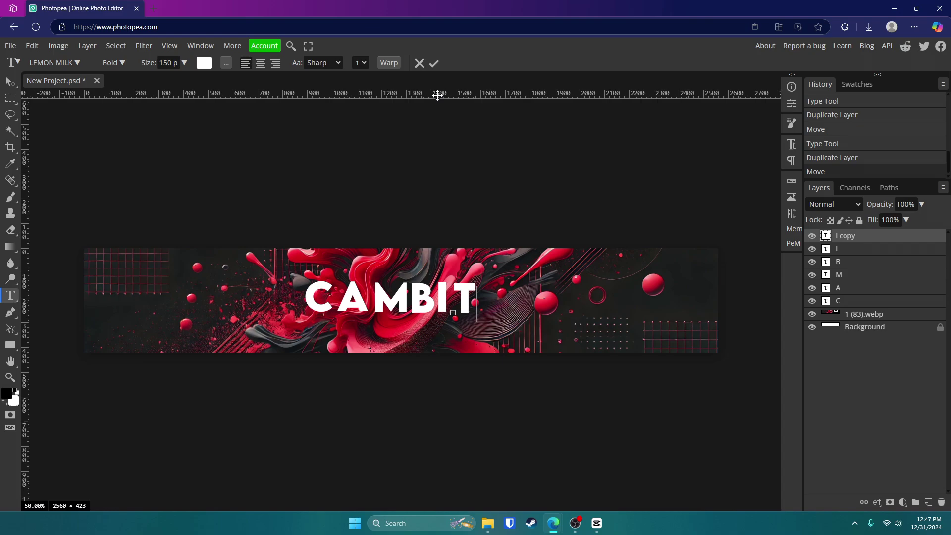
click(435, 63)
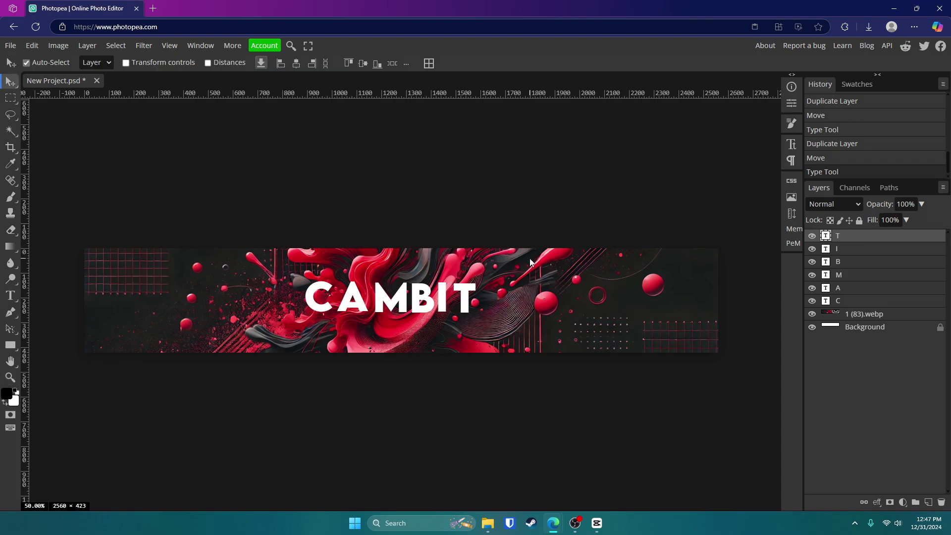
Add a 3D layer effect to the letter C with an angle of -90° and a dark grey colour.
key(z)
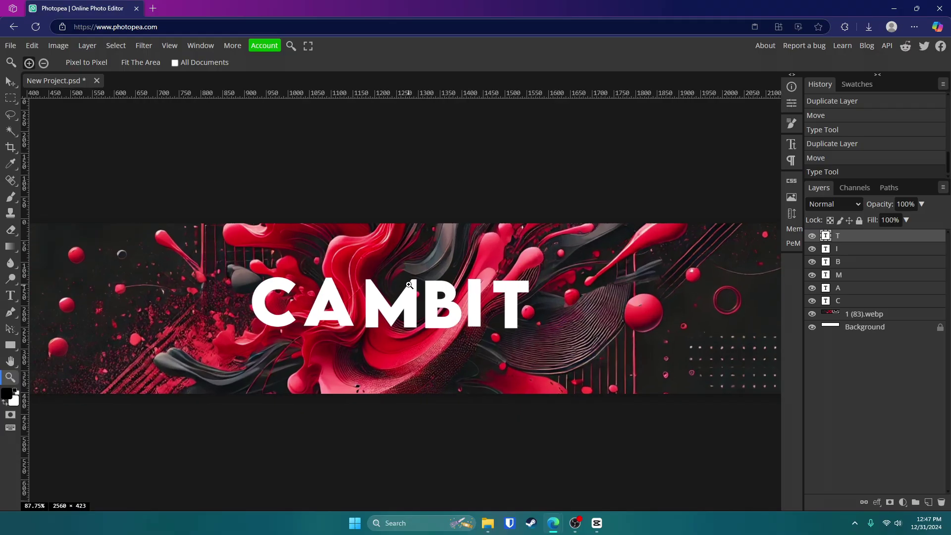
scroll(416, 283, up, 2)
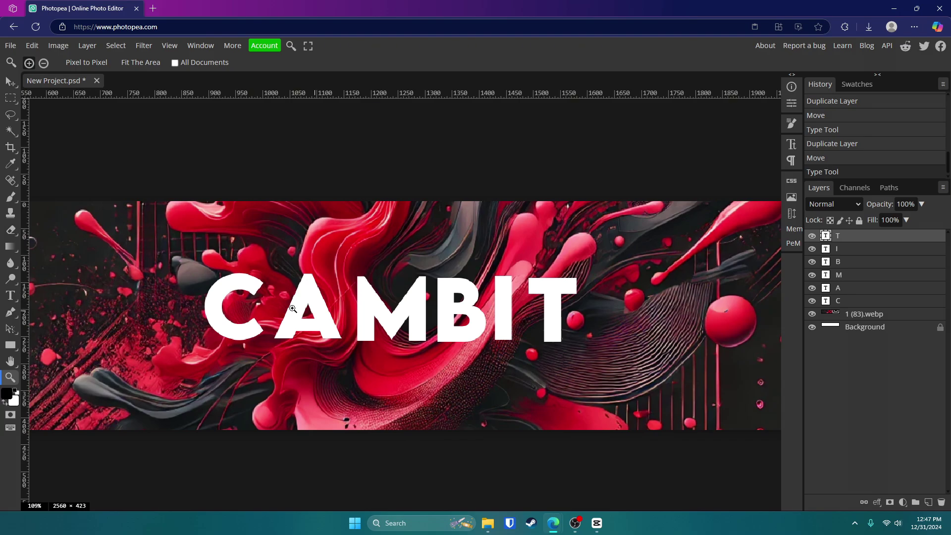
click(10, 81)
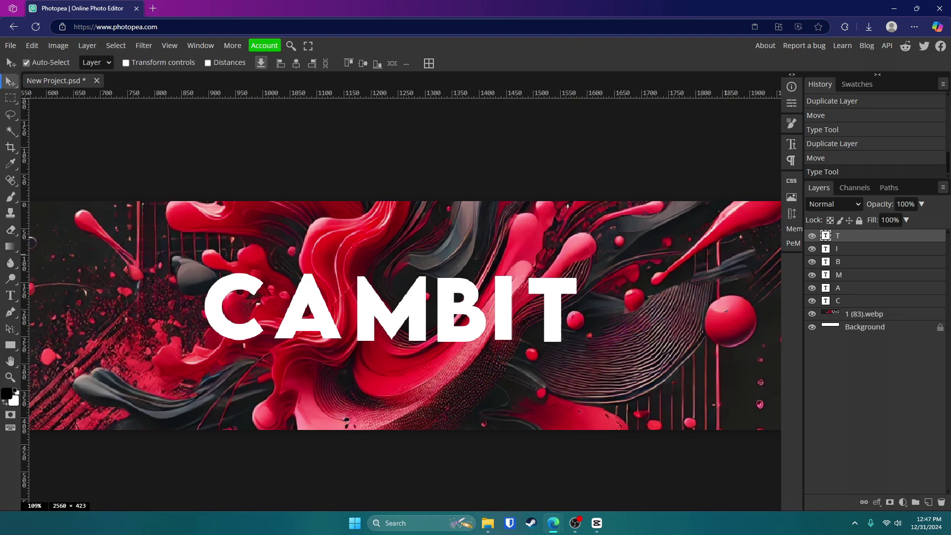
double_click(863, 303)
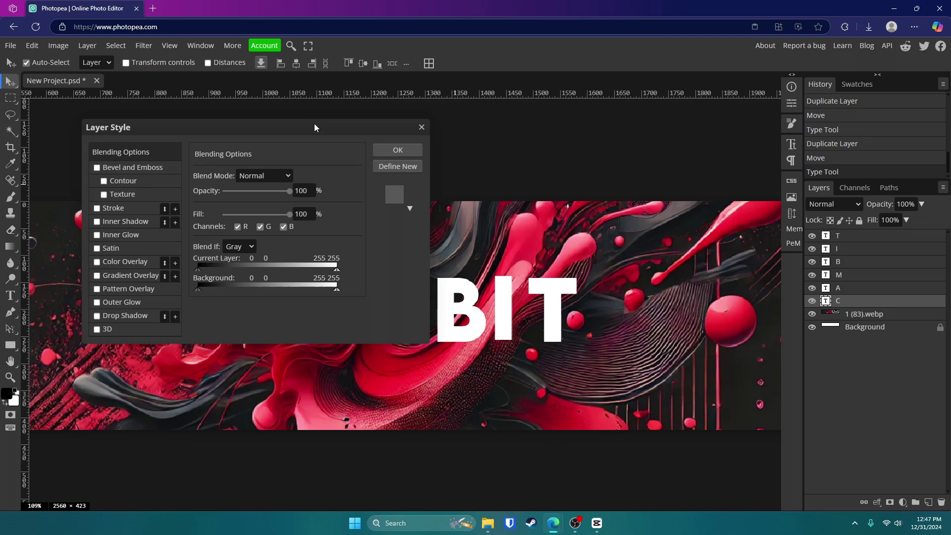
drag(314, 123, 795, 70)
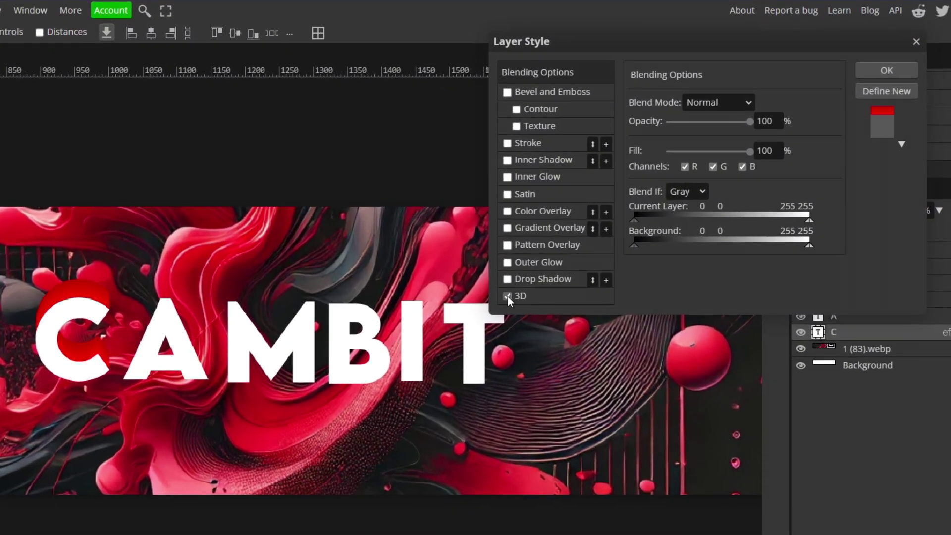
click(507, 296)
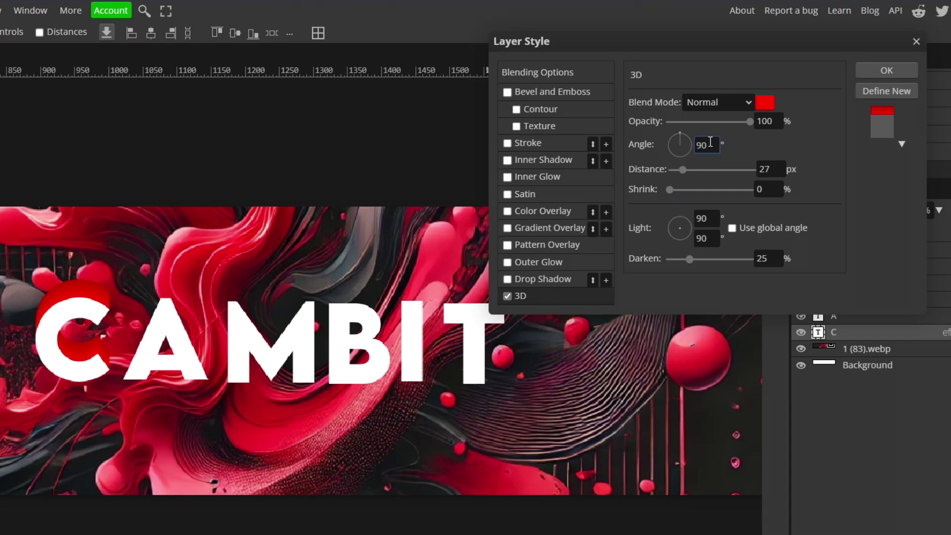
text(-)
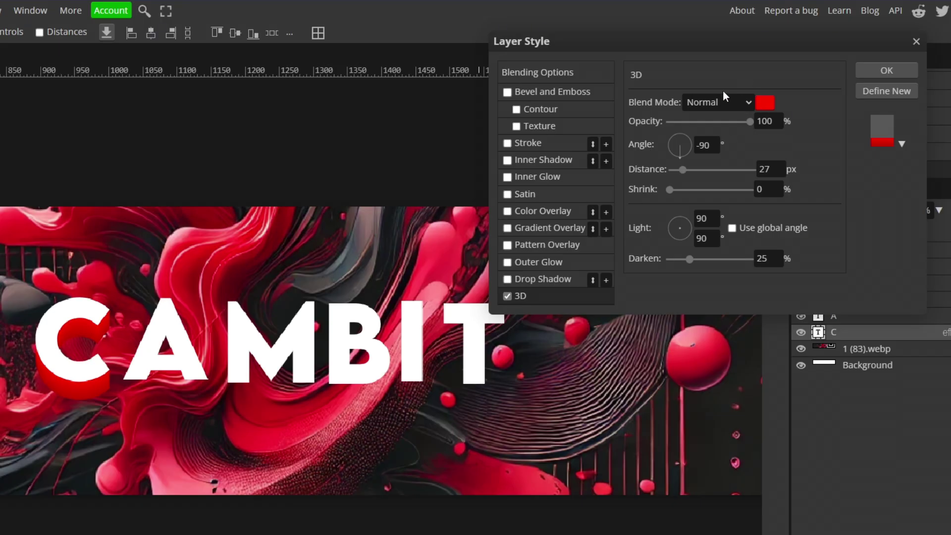
click(767, 102)
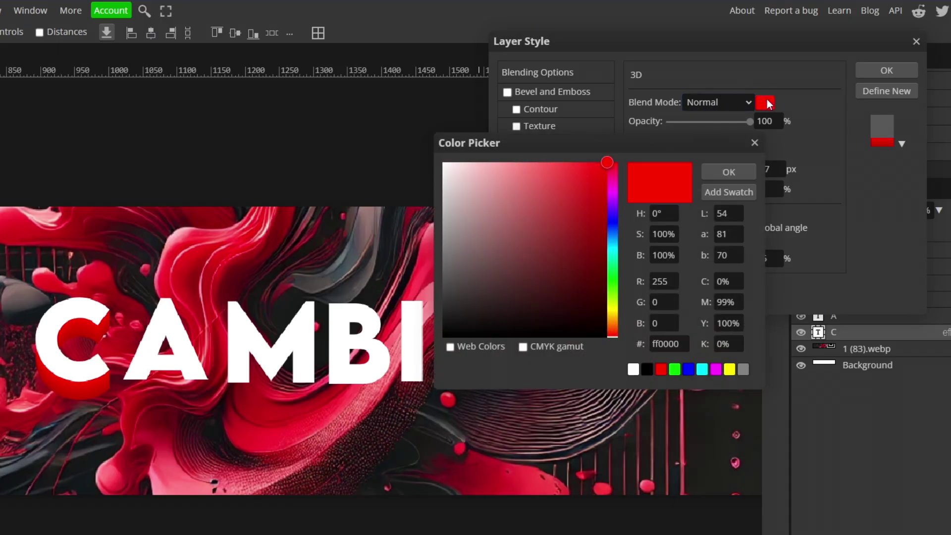
drag(485, 247, 393, 292)
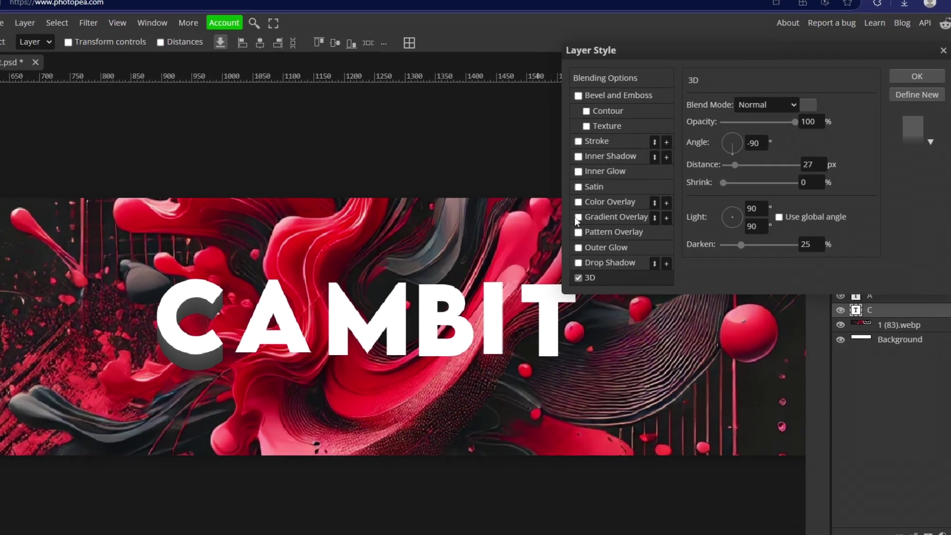
Add a gradient overlay to the letter C running from light grey to white.
click(578, 218)
click(604, 217)
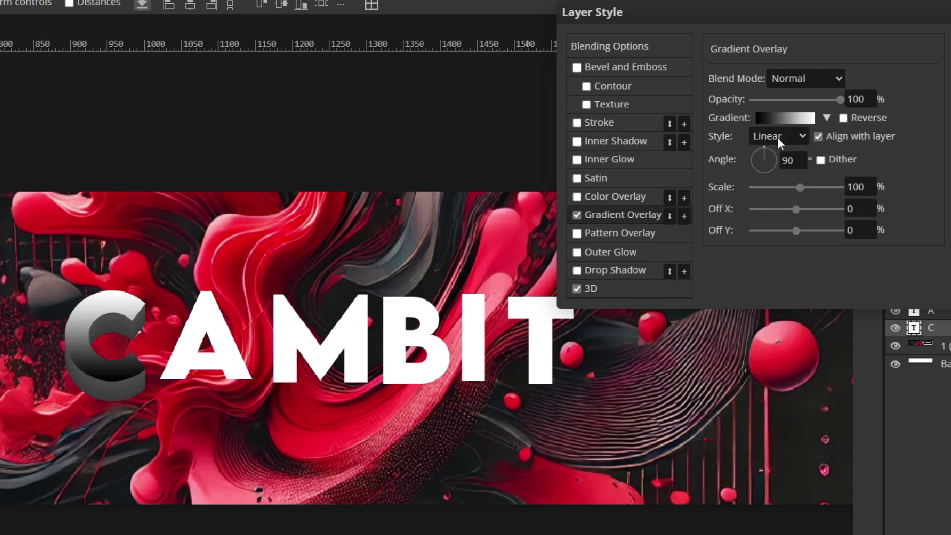
click(756, 118)
drag(188, 202, 775, 297)
double_click(647, 481)
drag(515, 257, 425, 212)
drag(517, 229, 500, 221)
click(815, 158)
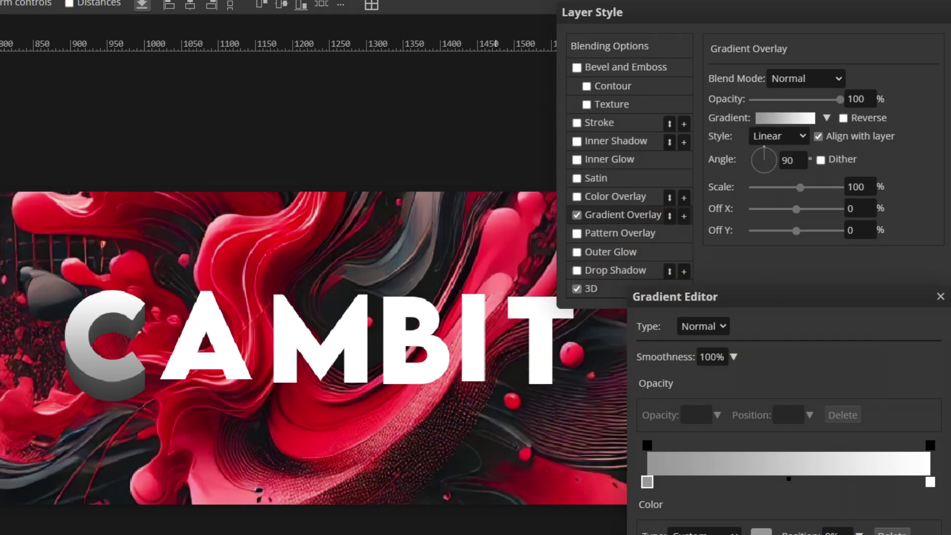
Add a white inner glow in Color Dodge blend mode to the letter C.
click(772, 533)
click(577, 159)
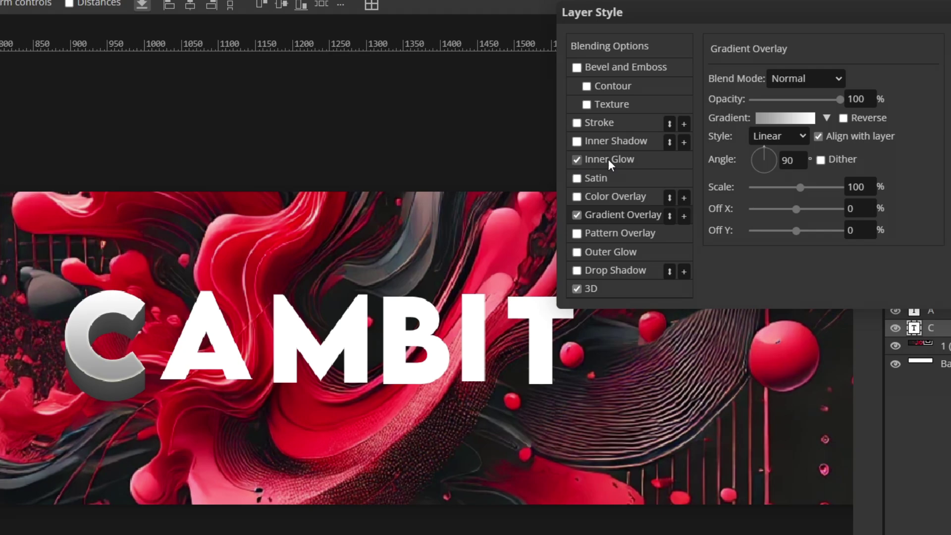
click(608, 159)
click(715, 140)
drag(551, 145, 452, 121)
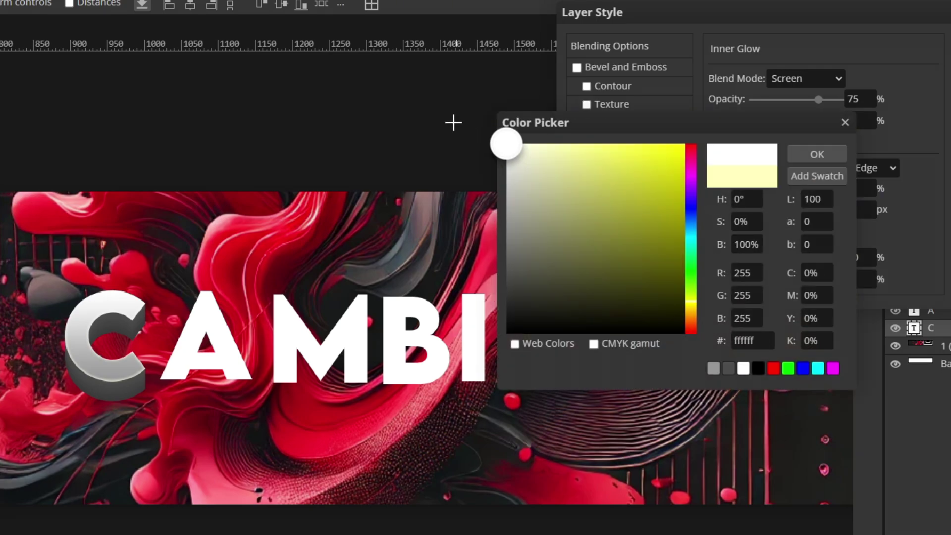
click(814, 154)
click(806, 79)
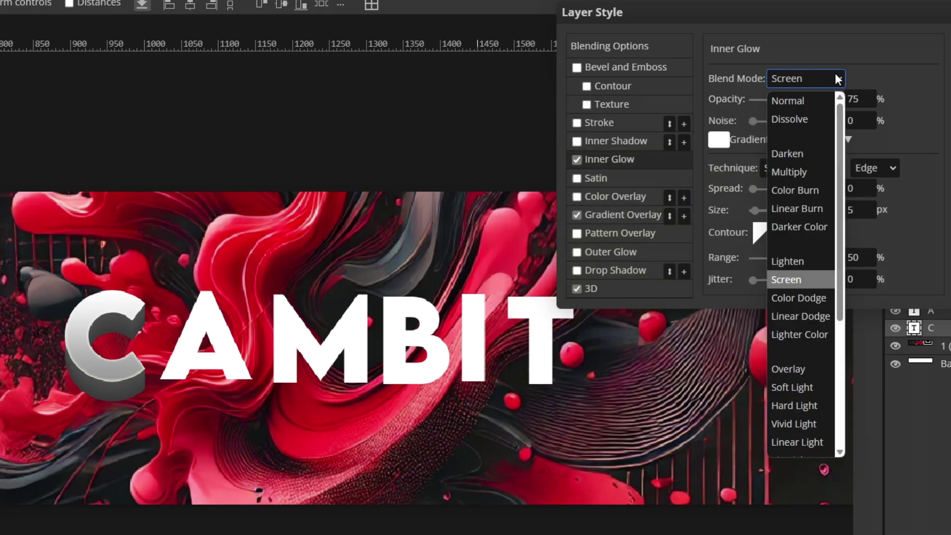
click(814, 299)
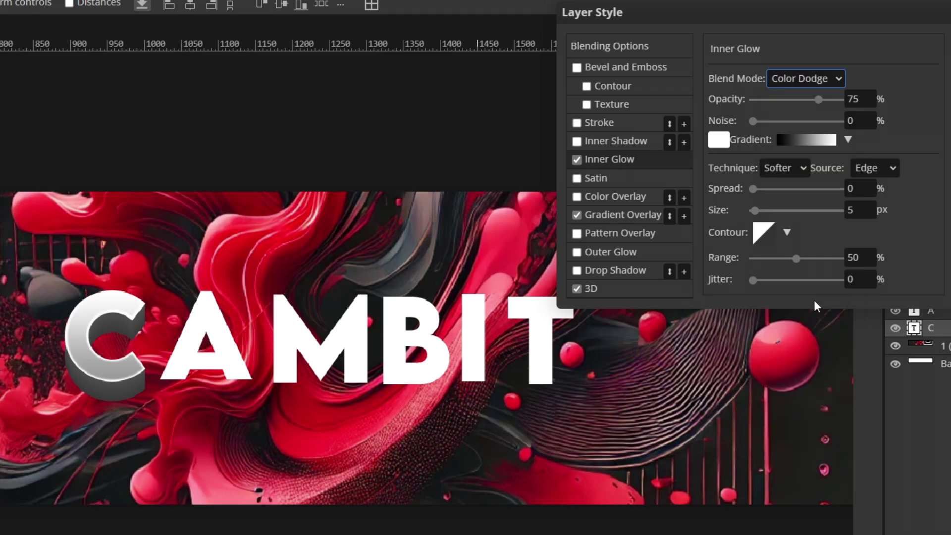
click(835, 80)
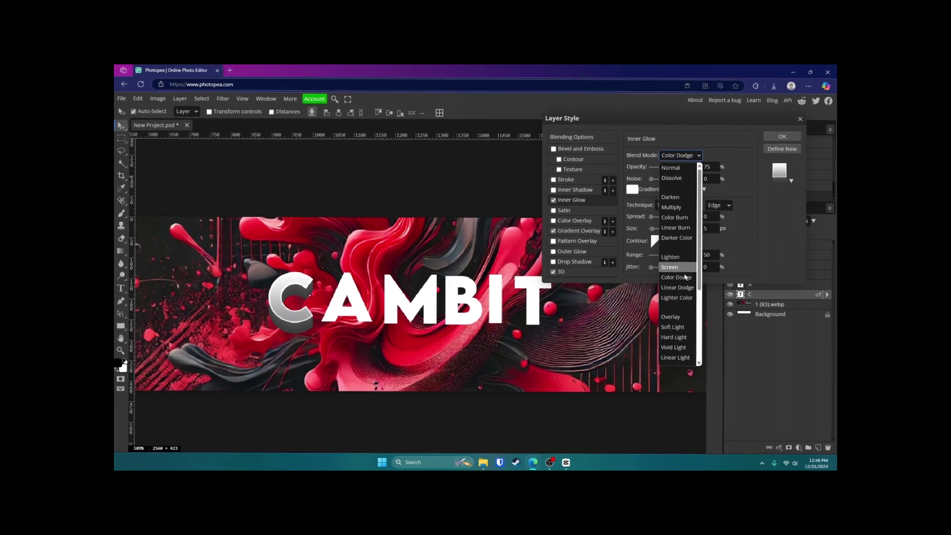
click(798, 298)
Set the C's inner glow to 7% spread, 15 px size and 49% opacity.
click(762, 188)
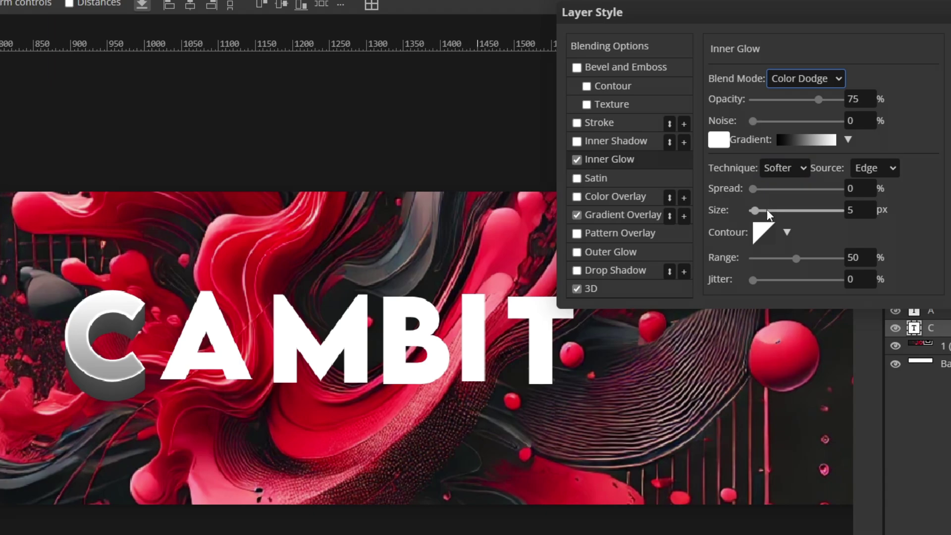
drag(761, 211, 761, 211)
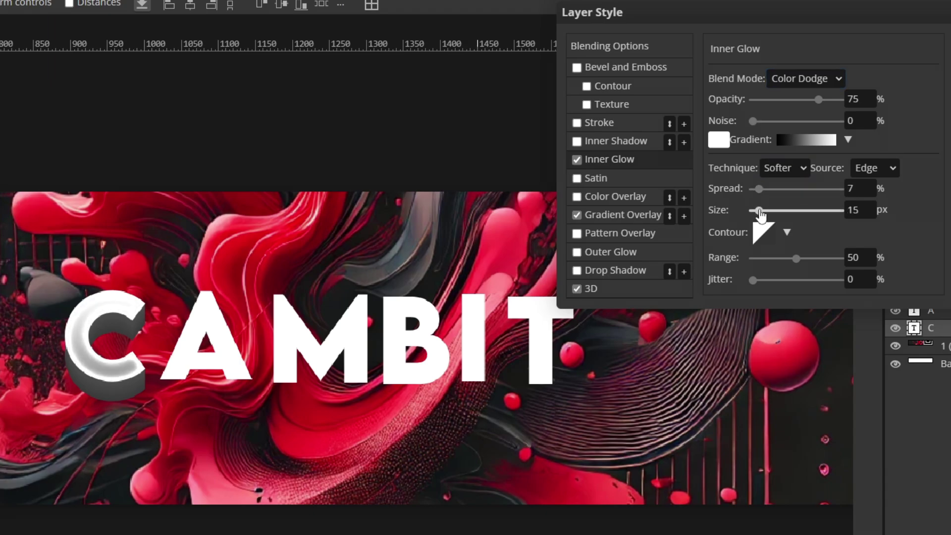
drag(818, 99, 796, 106)
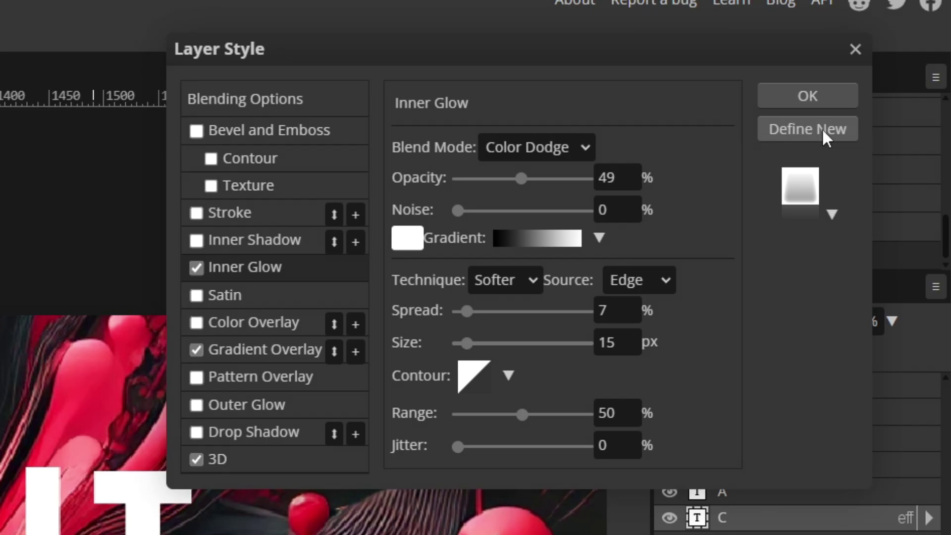
Save the letter C's effects as a new layer style preset and apply its settings.
click(802, 127)
click(832, 214)
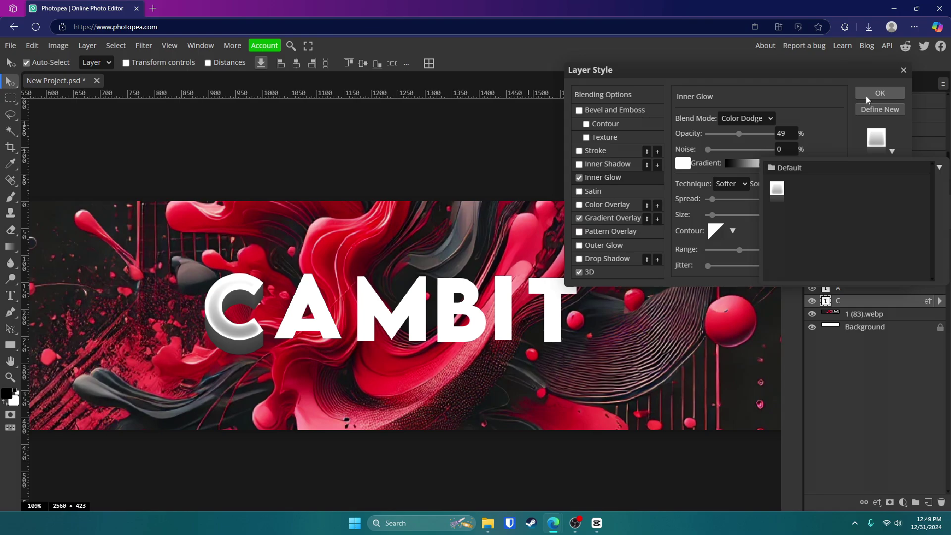
click(865, 96)
Apply the saved layer style preset to the letters A and M.
double_click(870, 295)
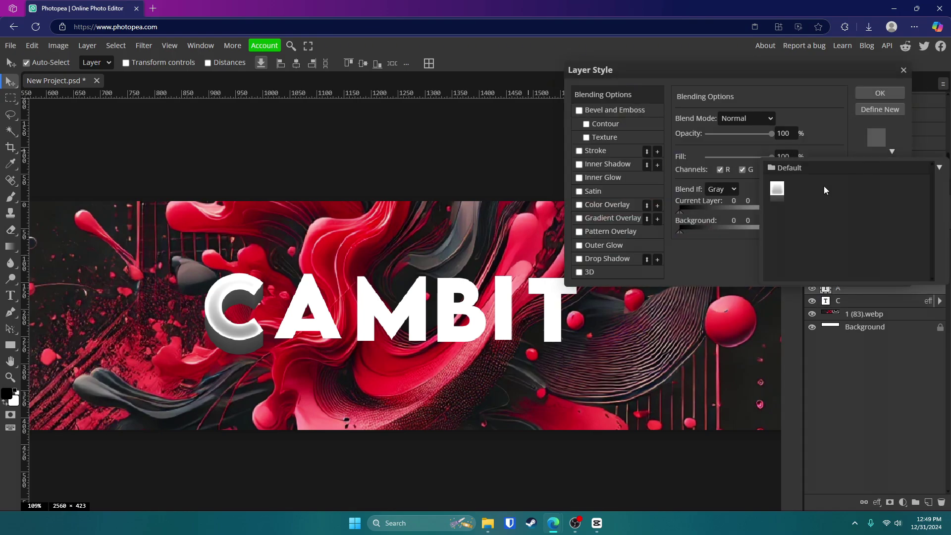
click(777, 189)
click(876, 92)
double_click(865, 275)
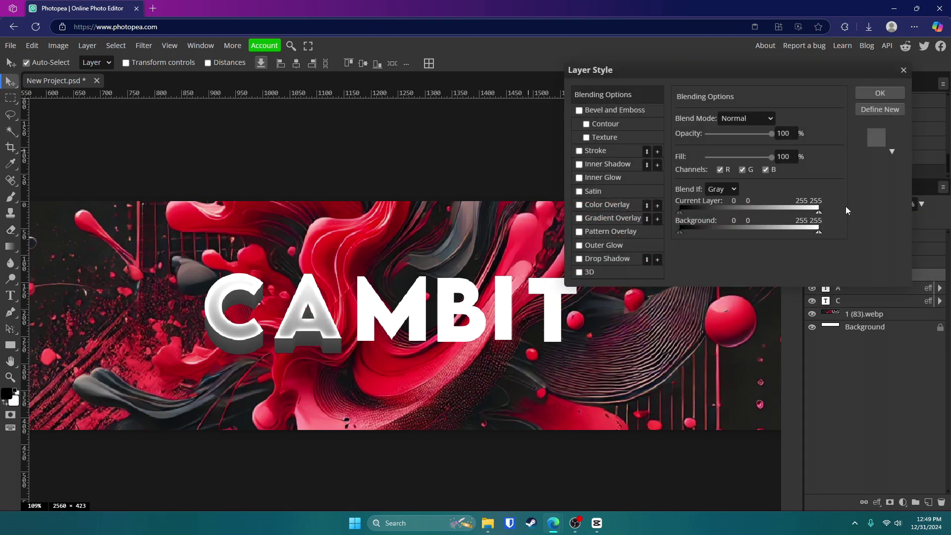
click(892, 151)
click(777, 189)
click(866, 96)
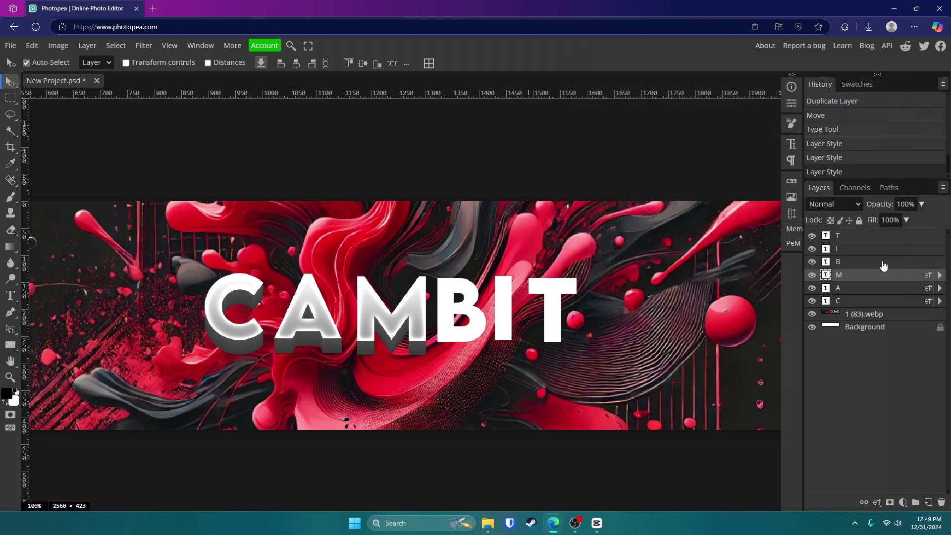
Apply the saved layer style preset to the remaining letters B, I and T.
double_click(884, 263)
click(892, 151)
click(777, 189)
click(870, 94)
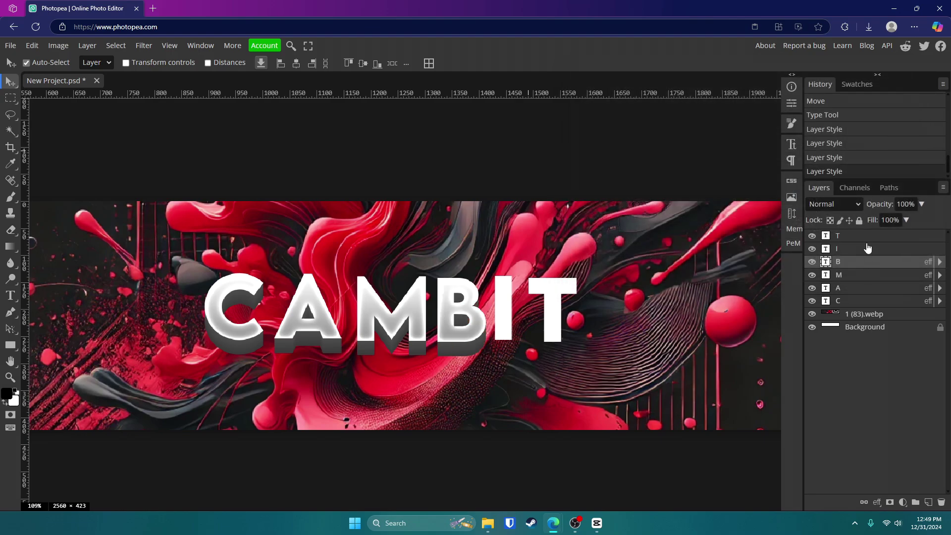
double_click(863, 246)
click(892, 151)
click(777, 190)
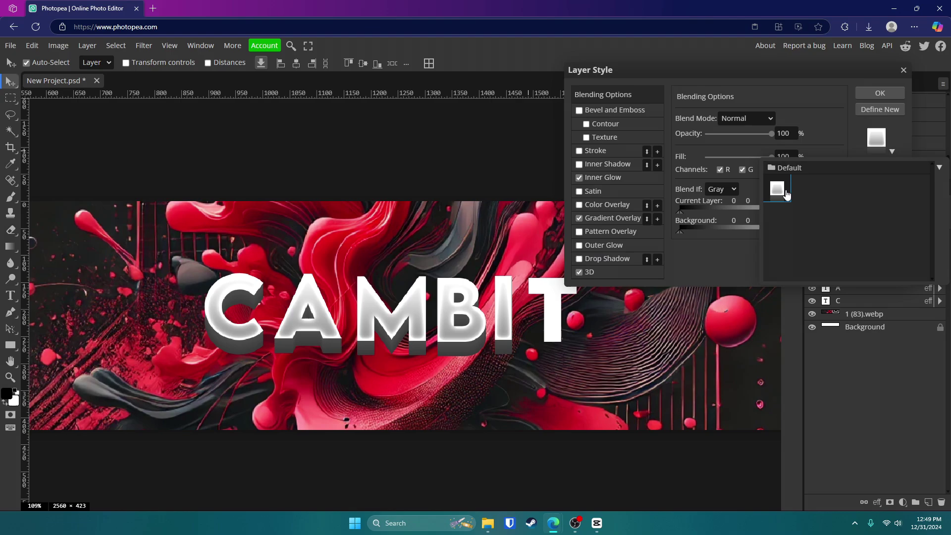
click(880, 93)
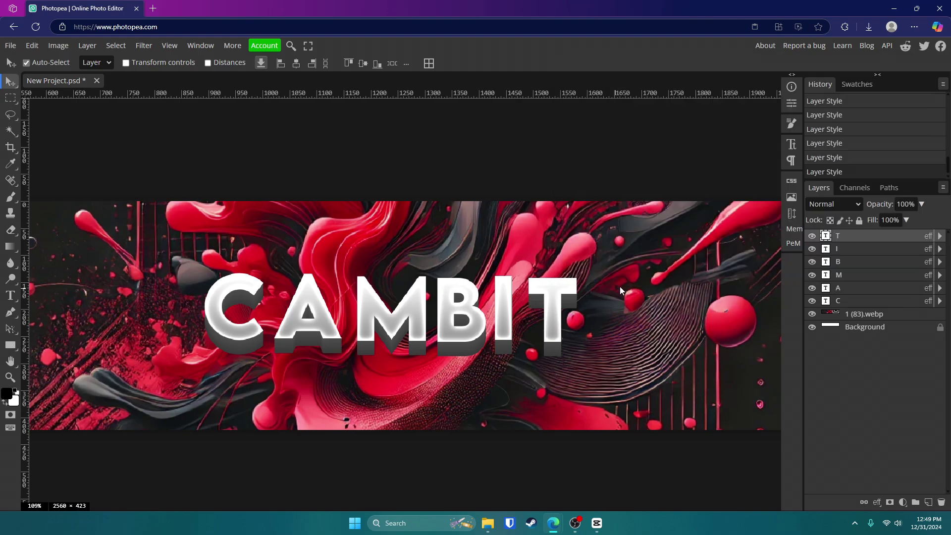
Place the A layer beneath the C layer and move the letter M up against the A.
click(847, 301)
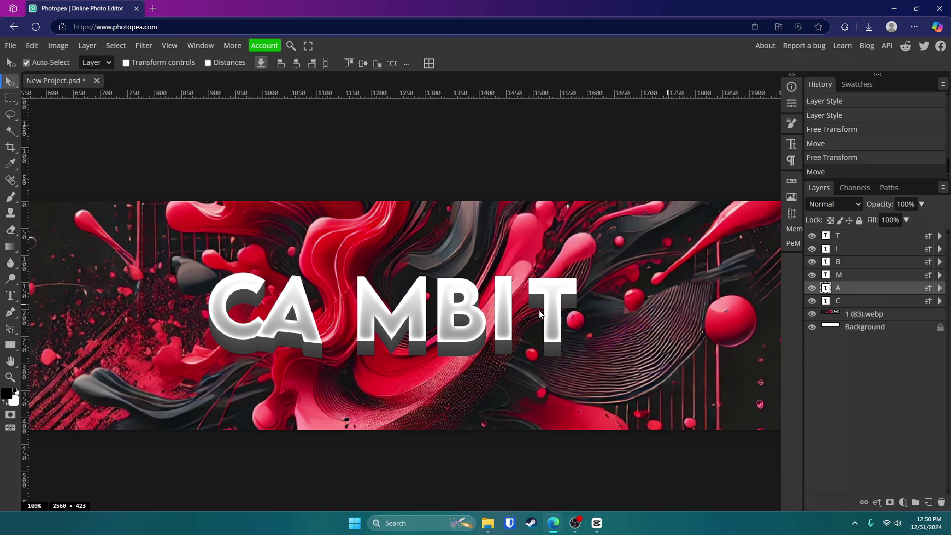
drag(851, 287, 843, 302)
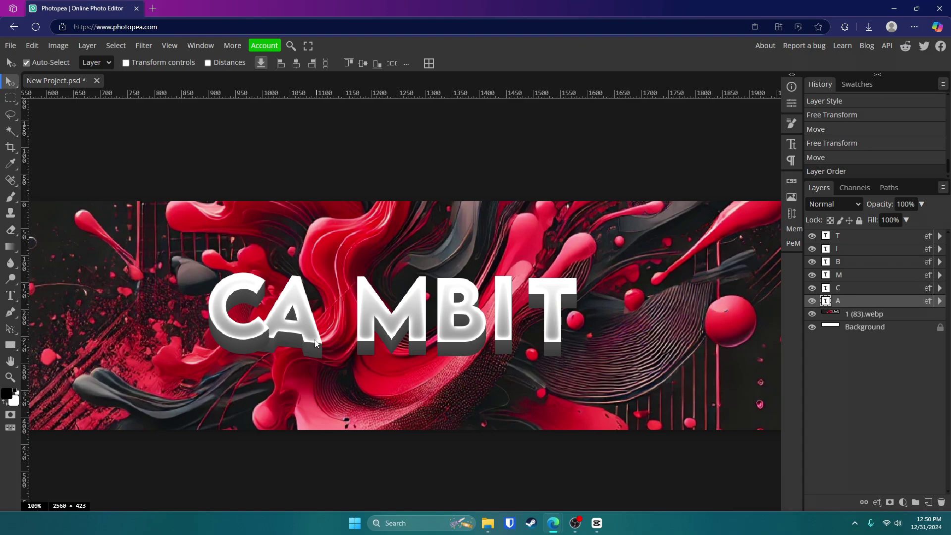
drag(391, 317, 345, 318)
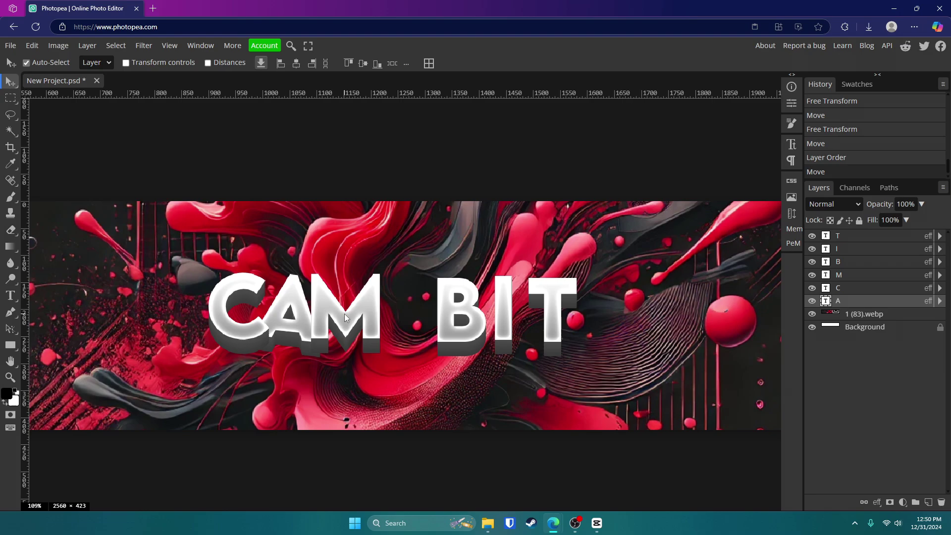
click(345, 318)
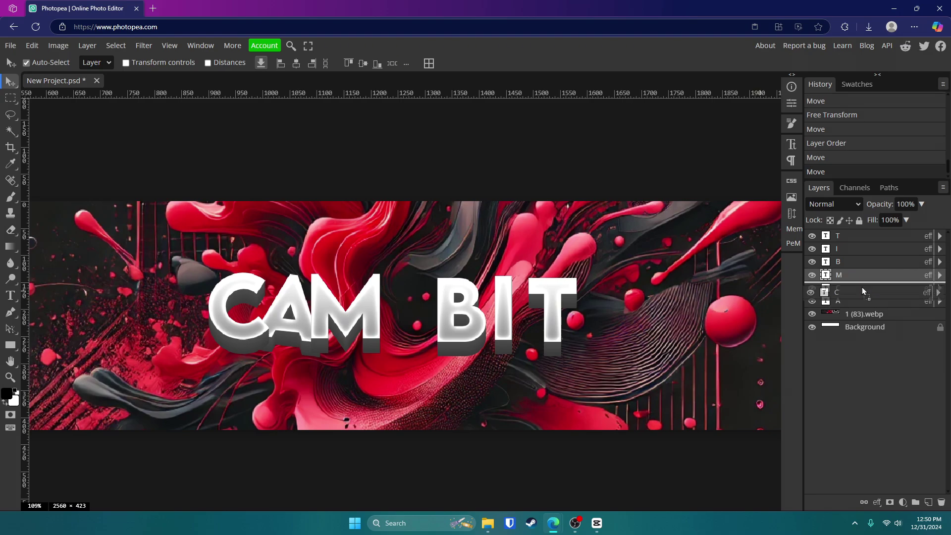
drag(862, 286, 858, 302)
drag(372, 320, 364, 317)
click(848, 291)
drag(848, 292, 854, 308)
Nudge the M slightly to the right, then move the B against it and rotate the B slightly.
mouse_move(338, 310)
mouse_down()
mouse_move(352, 311)
mouse_move(343, 311)
mouse_up()
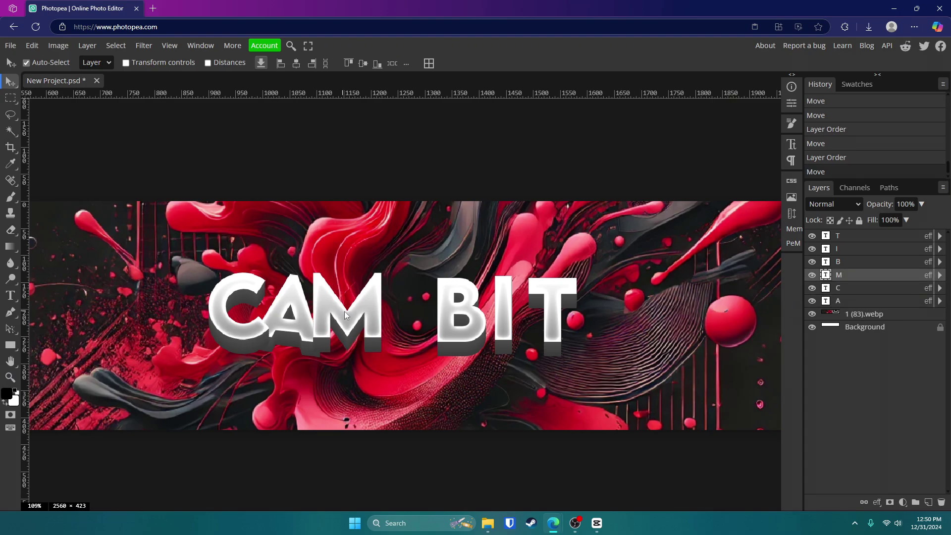
drag(448, 320, 419, 303)
key(ctrl+t)
click(364, 63)
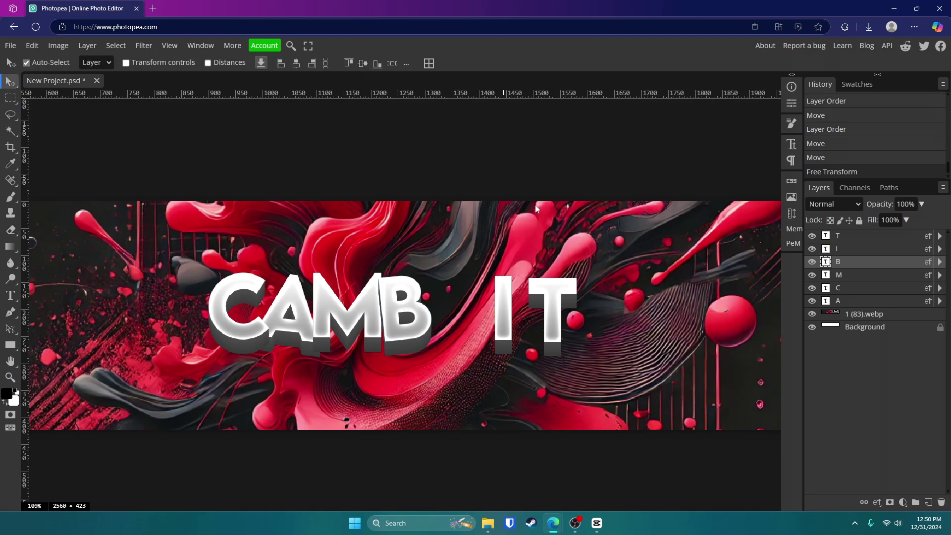
Move the I against the B, then place the T beside the I and rotate the T by 9°.
drag(500, 313, 434, 311)
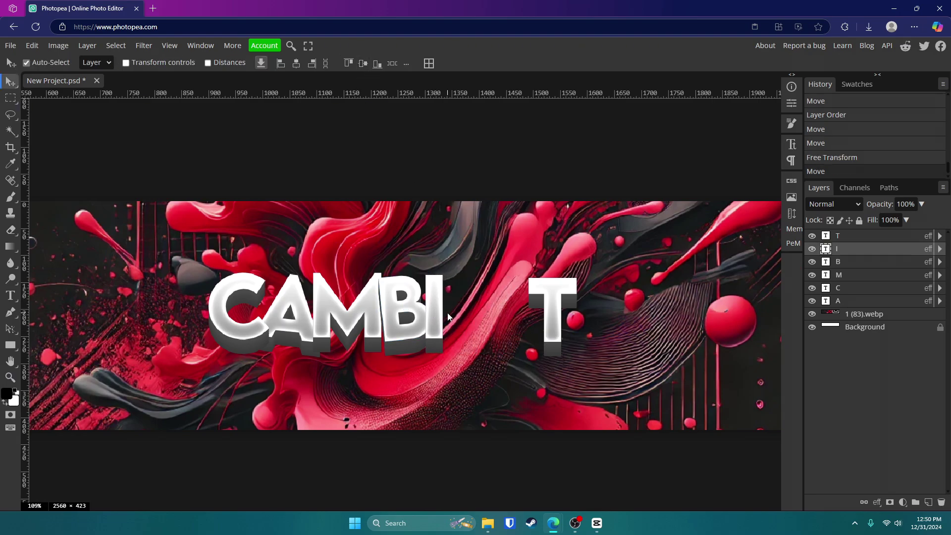
drag(554, 311, 504, 299)
key(ctrl+t)
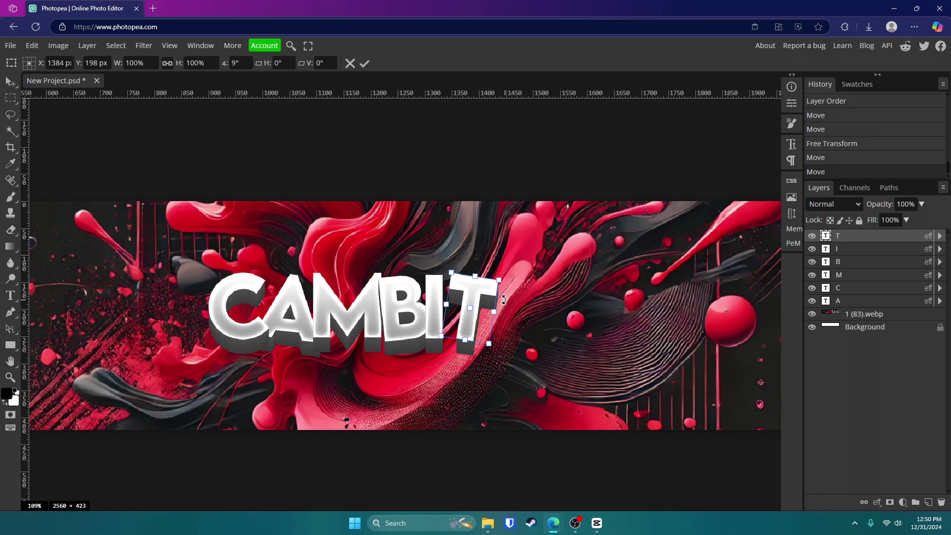
key(Return)
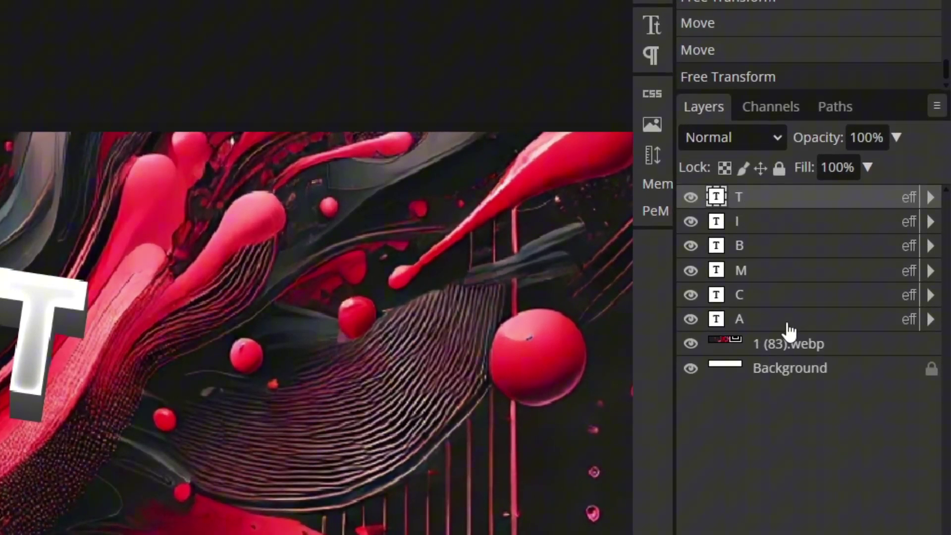
Convert all six letter layers into one smart object and move the word to the right, towards the banner's centre.
shift+click(788, 324)
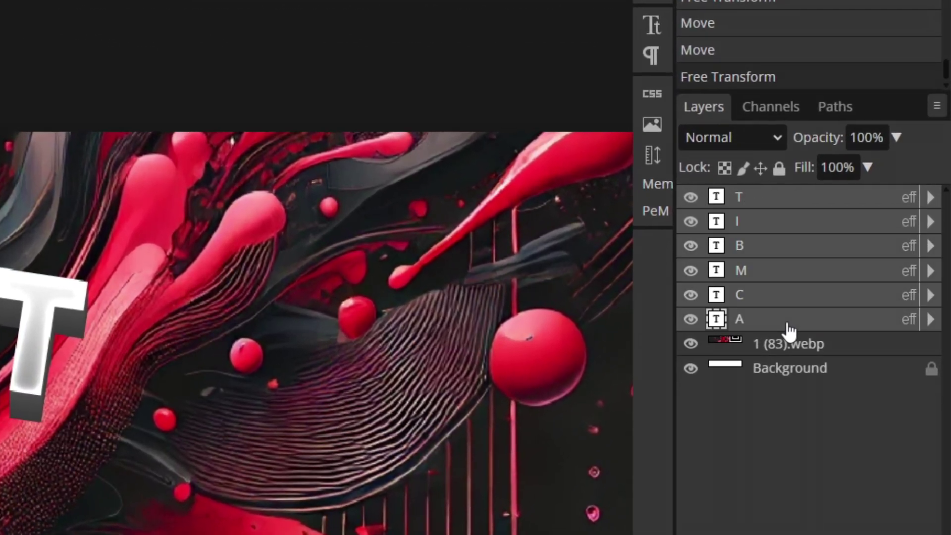
right_click(789, 243)
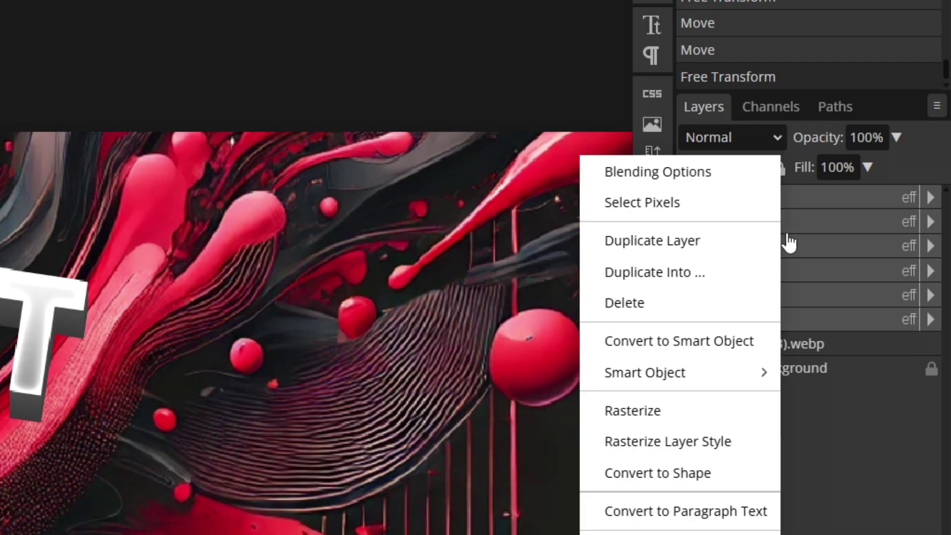
click(698, 334)
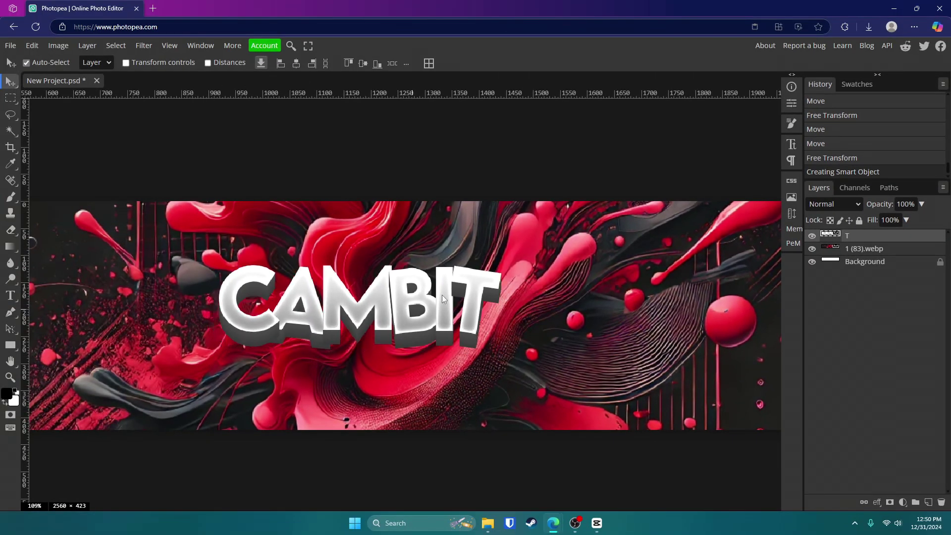
drag(442, 295, 409, 320)
Add an inner glow with 61% opacity to the CAMBIT smart object.
double_click(887, 236)
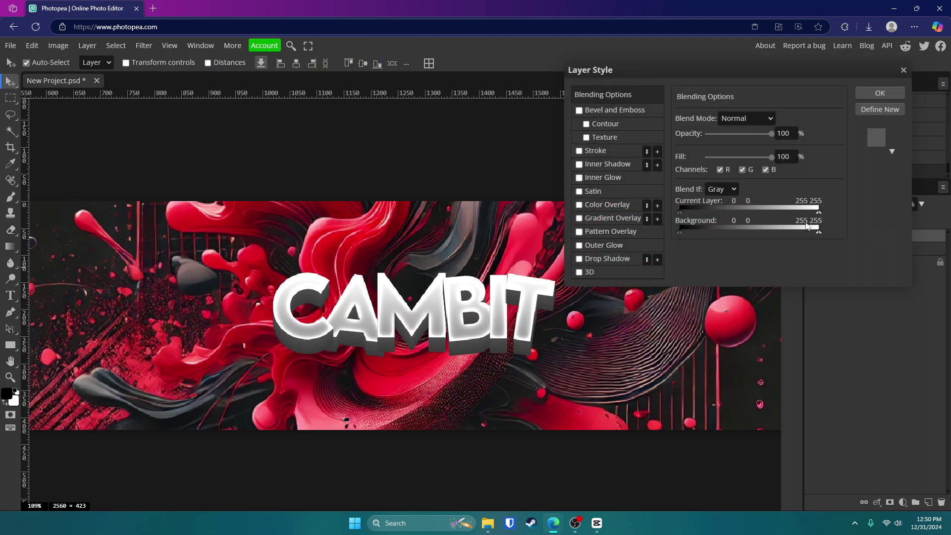
click(579, 177)
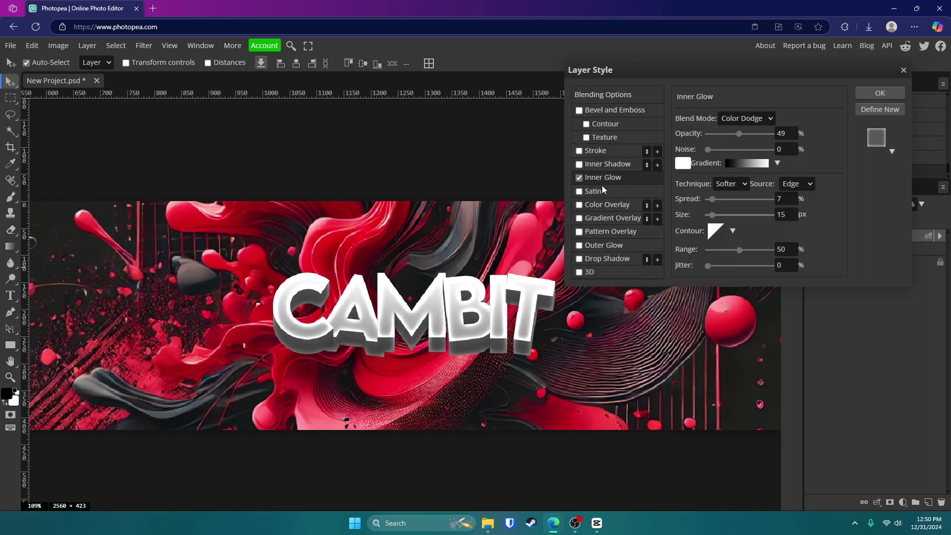
click(748, 133)
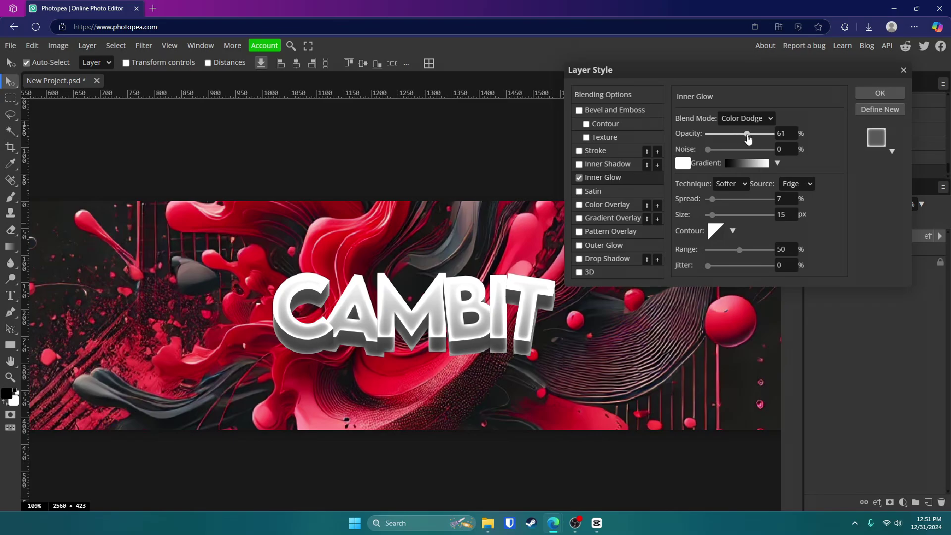
click(880, 93)
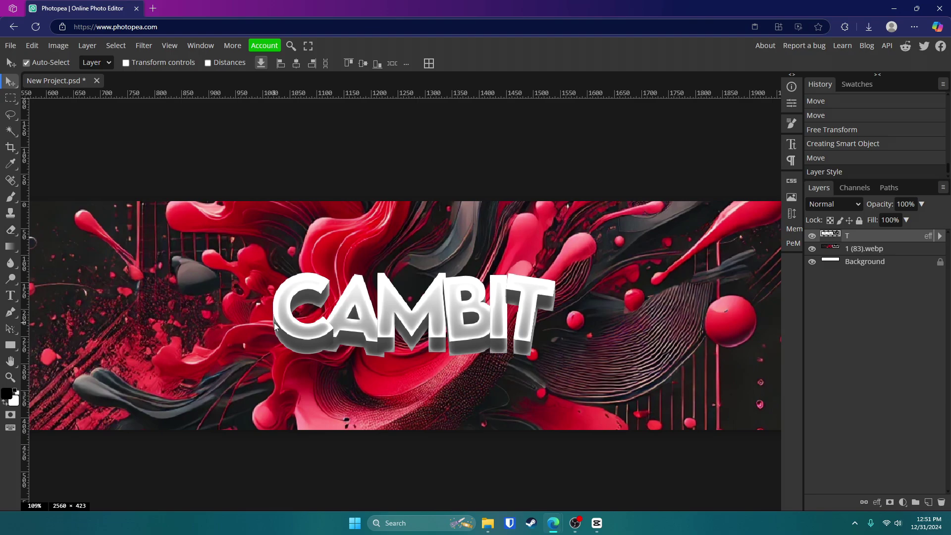
Rename the 1 (83).webp image layer to Background.
click(10, 377)
scroll(373, 326, down, 5)
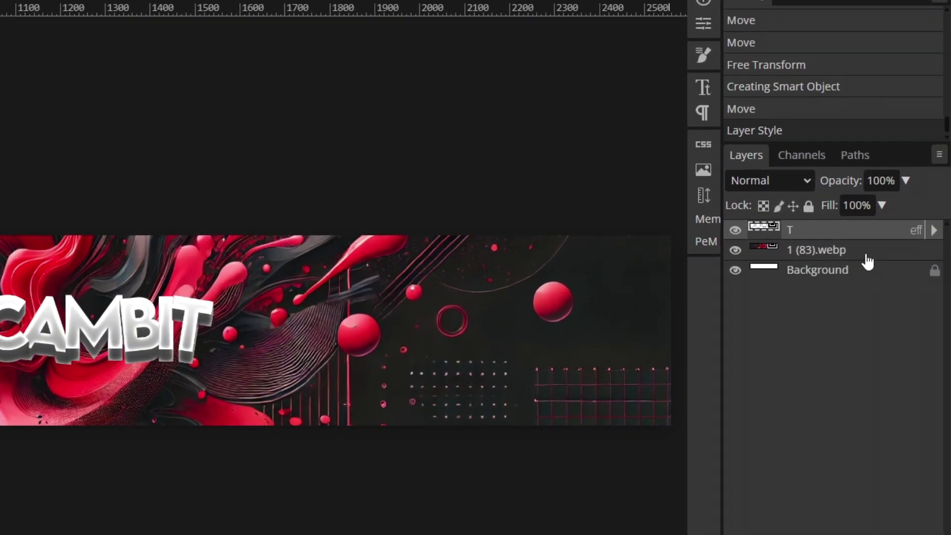
click(905, 250)
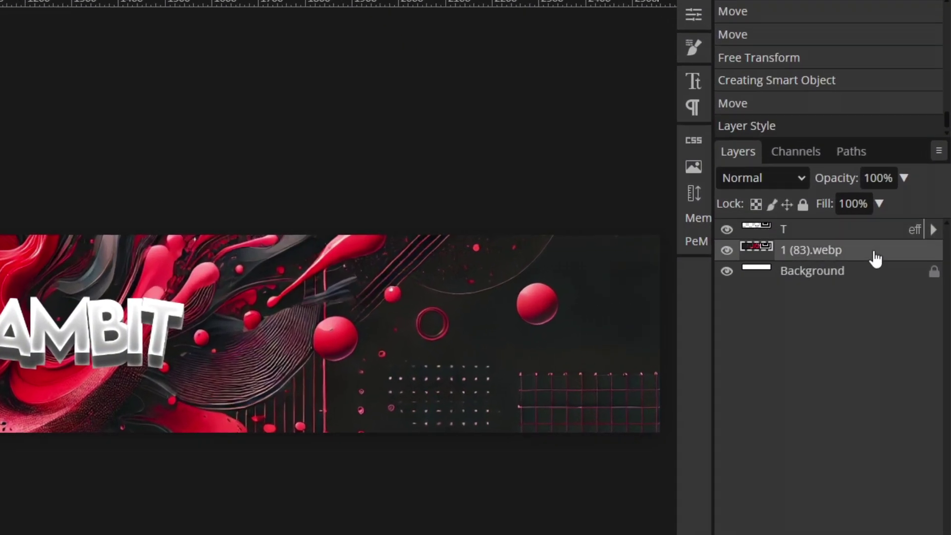
double_click(809, 251)
text(Backg)
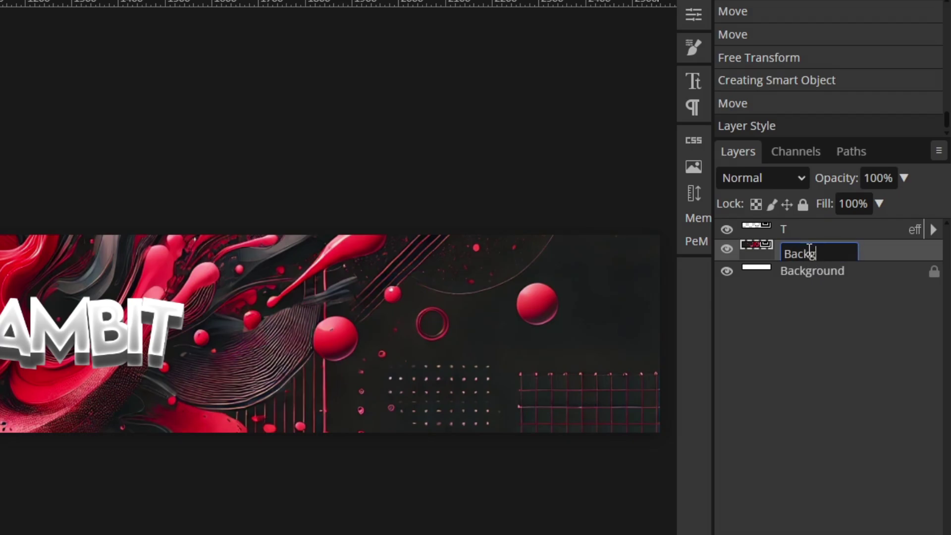
text(round)
key(Return)
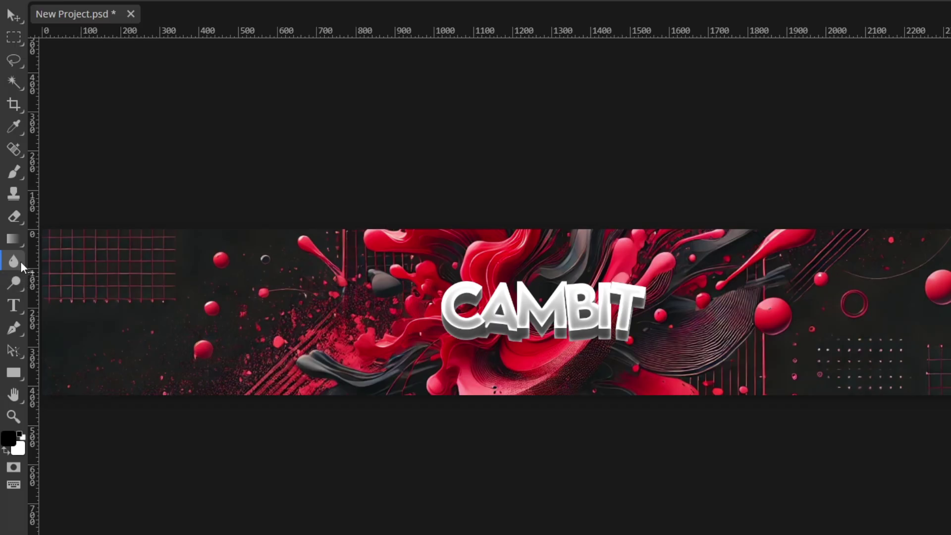
Choose the Blur tool and set its strength to 100%.
right_click(16, 262)
click(120, 262)
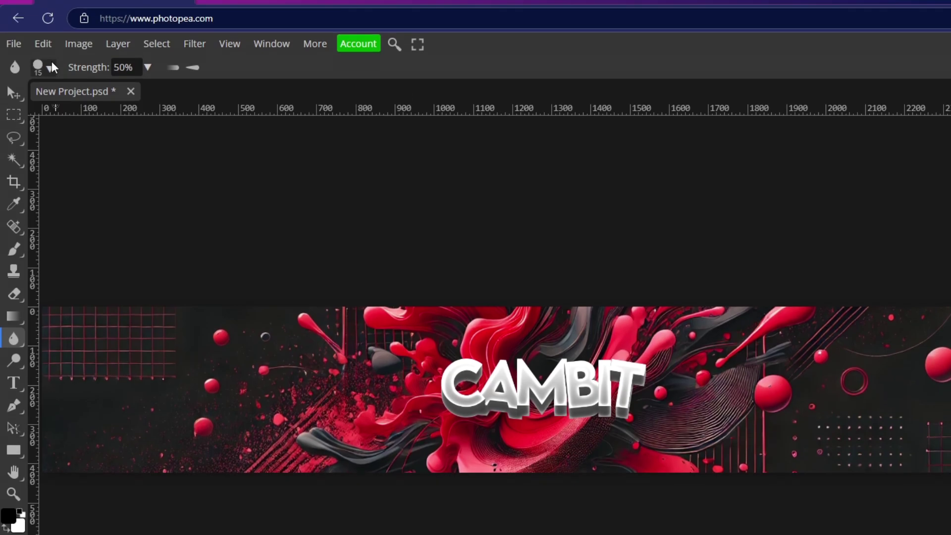
click(49, 67)
click(147, 85)
drag(107, 107, 180, 110)
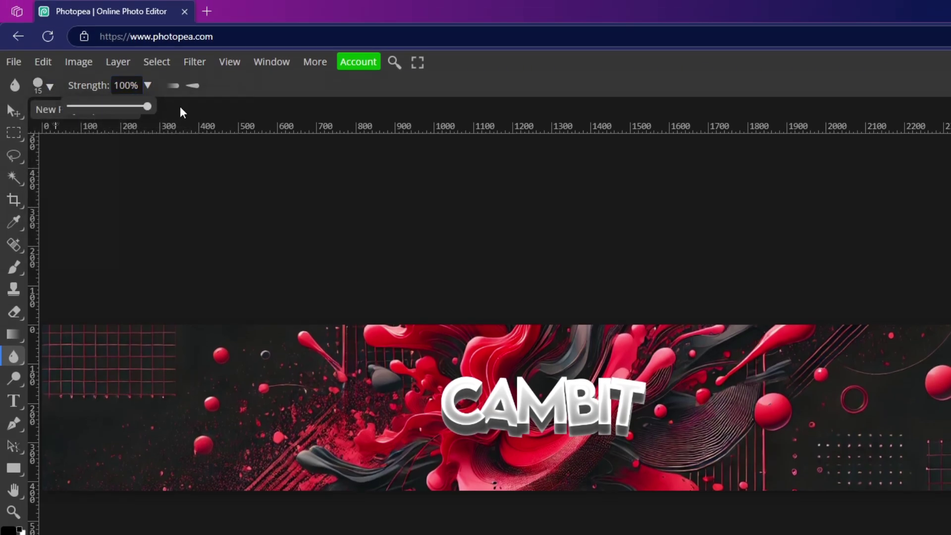
Enlarge the blur brush to about 405 px with a soft edge and rasterize the Background smart object.
mouse_move(136, 421)
mouse_down()
mouse_move(153, 418)
mouse_move(229, 170)
mouse_move(346, 115)
mouse_up()
mouse_move(178, 354)
mouse_down()
mouse_move(136, 343)
mouse_move(125, 284)
mouse_move(164, 240)
mouse_up()
click(128, 369)
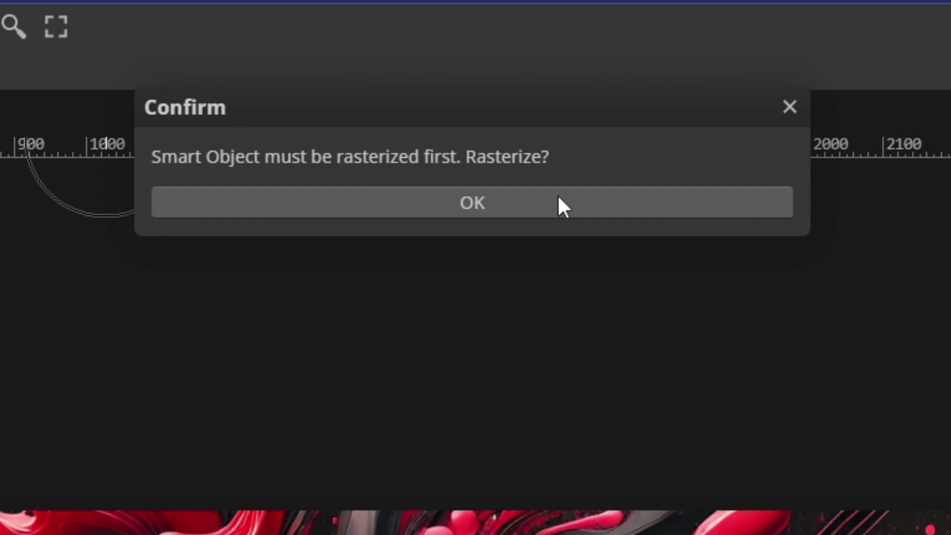
click(479, 196)
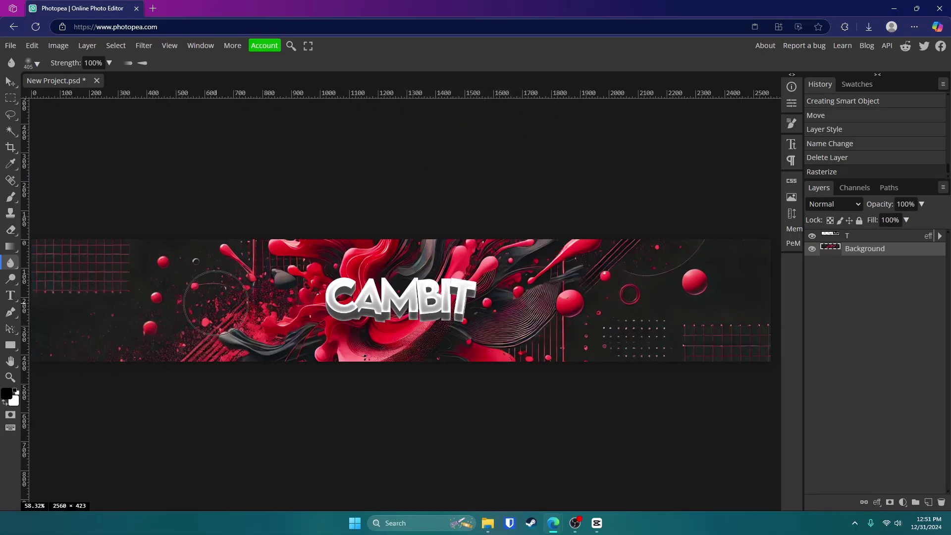
Blur the left and right sides of the Background image around the word, reducing the brush to about 203 px for finer areas.
mouse_move(200, 239)
mouse_down()
mouse_move(133, 221)
mouse_move(192, 226)
mouse_move(99, 225)
mouse_move(110, 249)
mouse_move(73, 309)
mouse_move(80, 229)
mouse_move(161, 258)
mouse_up()
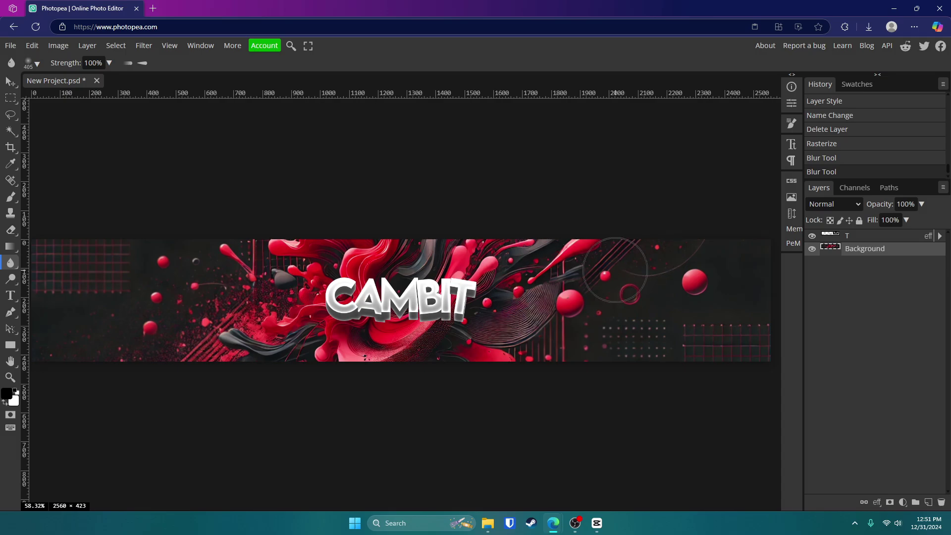
mouse_move(654, 336)
mouse_down()
mouse_move(602, 312)
mouse_move(546, 311)
mouse_up()
key(bracketleft)
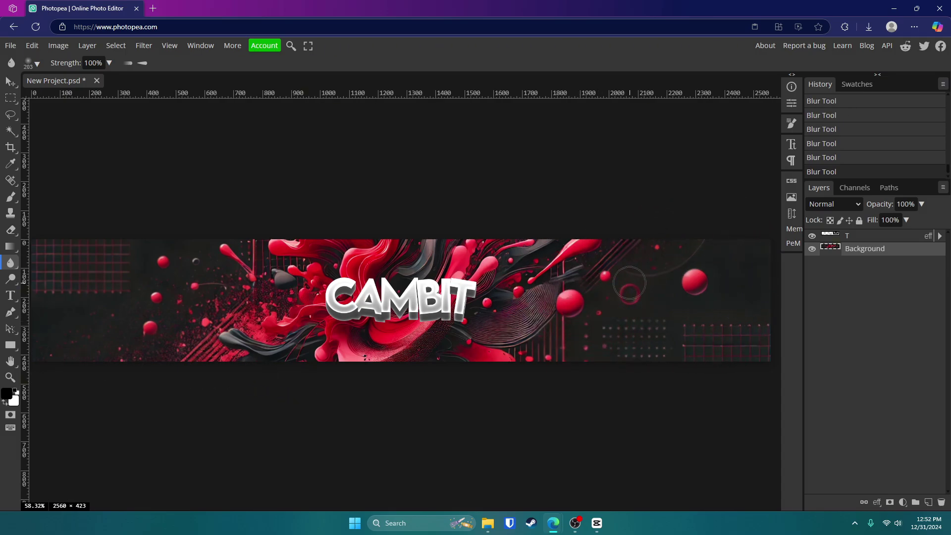
On a new layer above Background, darken both ends of the banner with a soft black brush of about 424 px at 35% layer opacity.
click(929, 502)
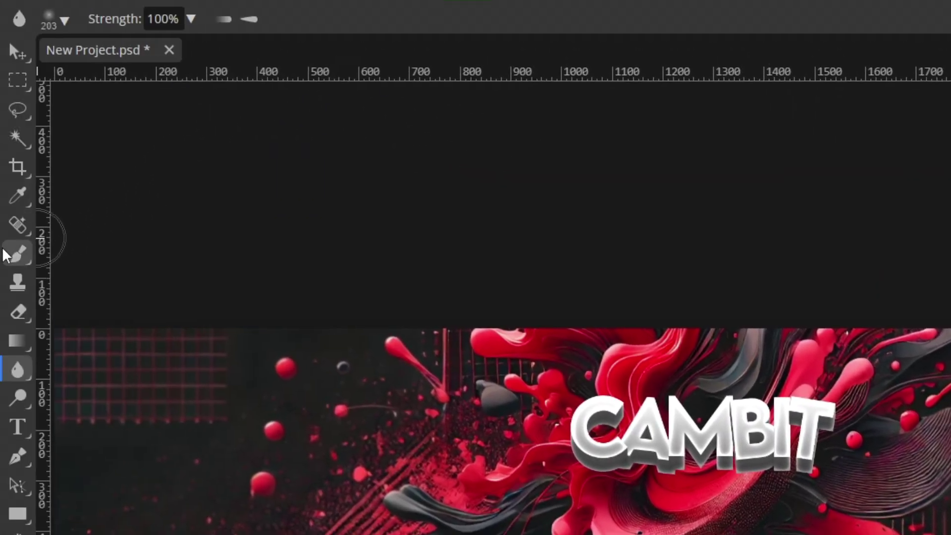
click(7, 251)
mouse_move(123, 436)
mouse_down()
mouse_move(156, 405)
mouse_move(286, 134)
mouse_move(395, 27)
mouse_move(317, 10)
mouse_up()
drag(250, 336, 253, 336)
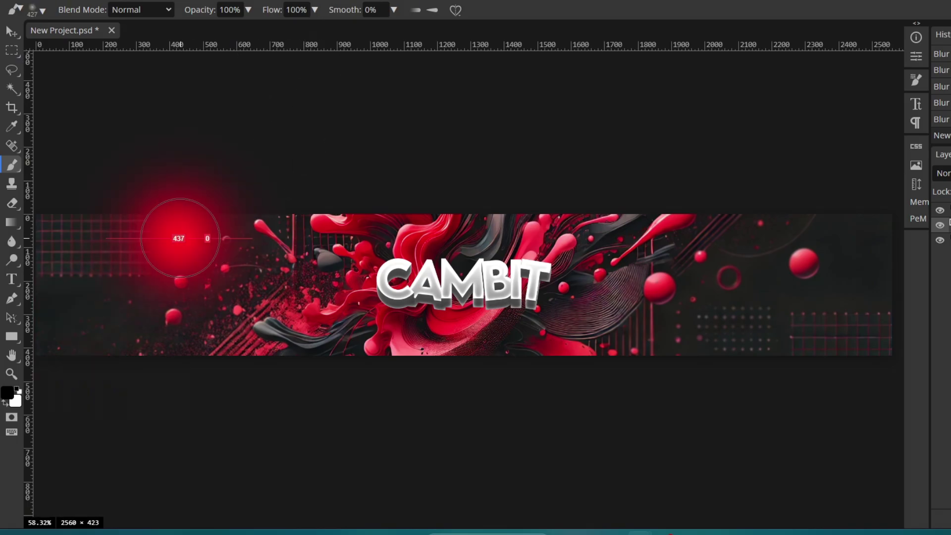
mouse_move(180, 239)
mouse_down()
mouse_move(205, 208)
mouse_move(200, 198)
mouse_up()
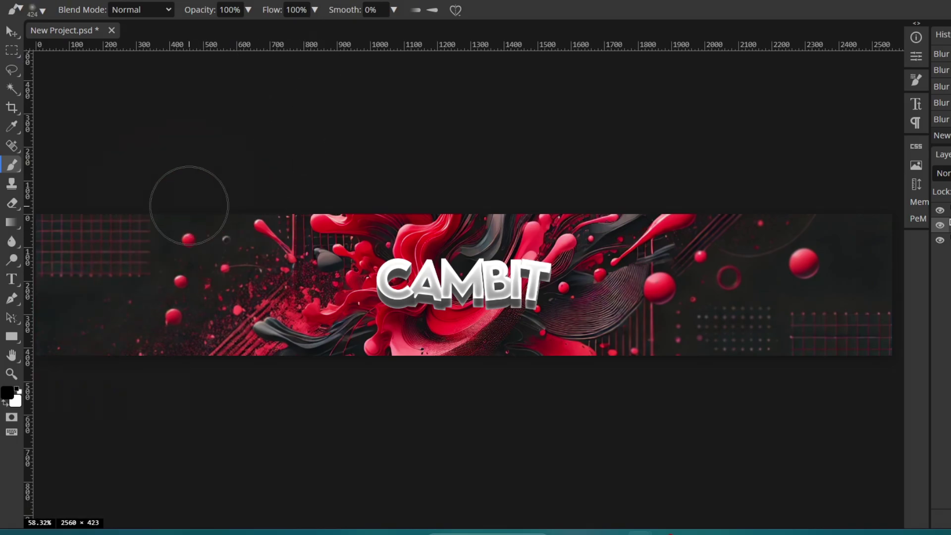
mouse_move(93, 255)
mouse_down()
mouse_move(74, 241)
mouse_move(60, 256)
mouse_move(50, 331)
mouse_move(103, 319)
mouse_move(171, 223)
mouse_move(248, 198)
mouse_move(246, 228)
mouse_move(185, 294)
mouse_move(223, 329)
mouse_up()
mouse_move(766, 219)
mouse_down()
mouse_move(652, 367)
mouse_move(783, 203)
mouse_move(860, 325)
mouse_move(908, 185)
mouse_move(845, 185)
mouse_move(870, 184)
mouse_up()
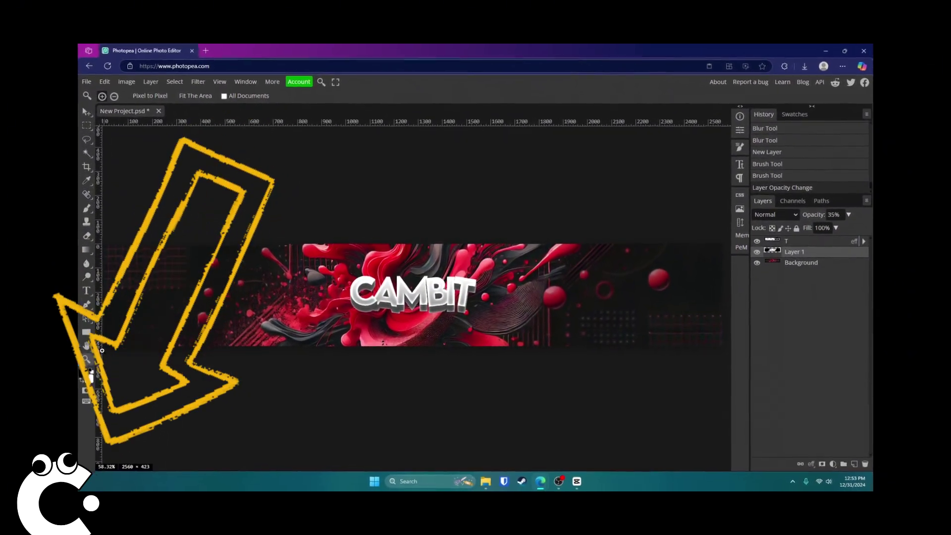
Add another new layer, place it above the T layer and name it Light.
click(87, 208)
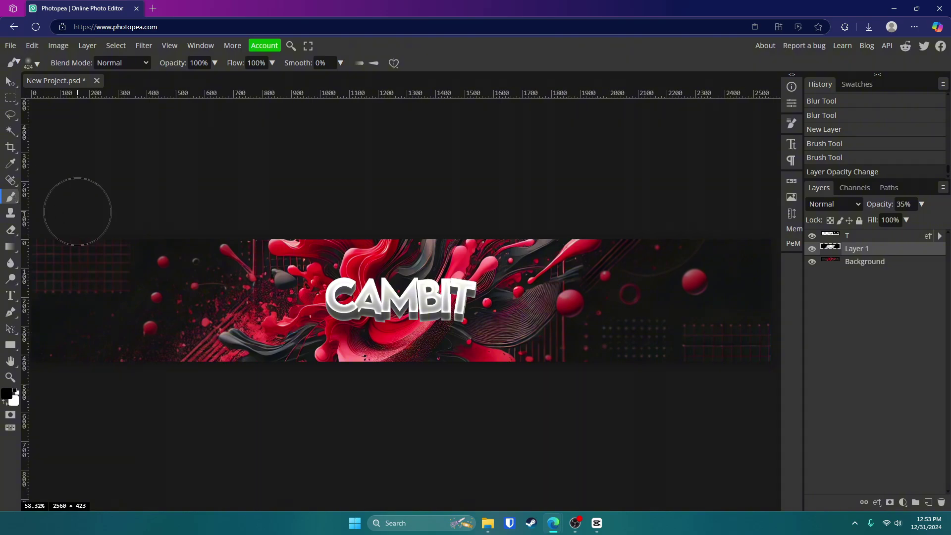
click(928, 502)
drag(873, 253, 872, 237)
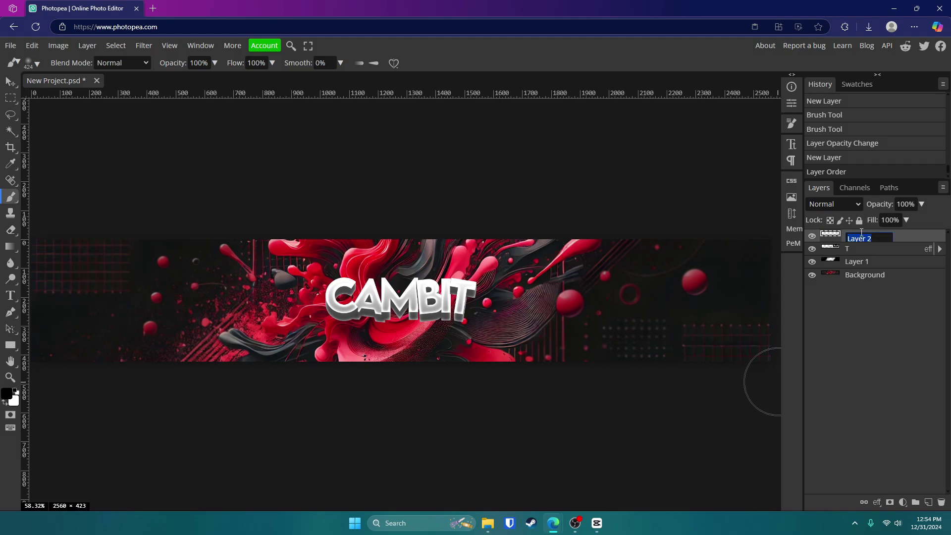
key(Return)
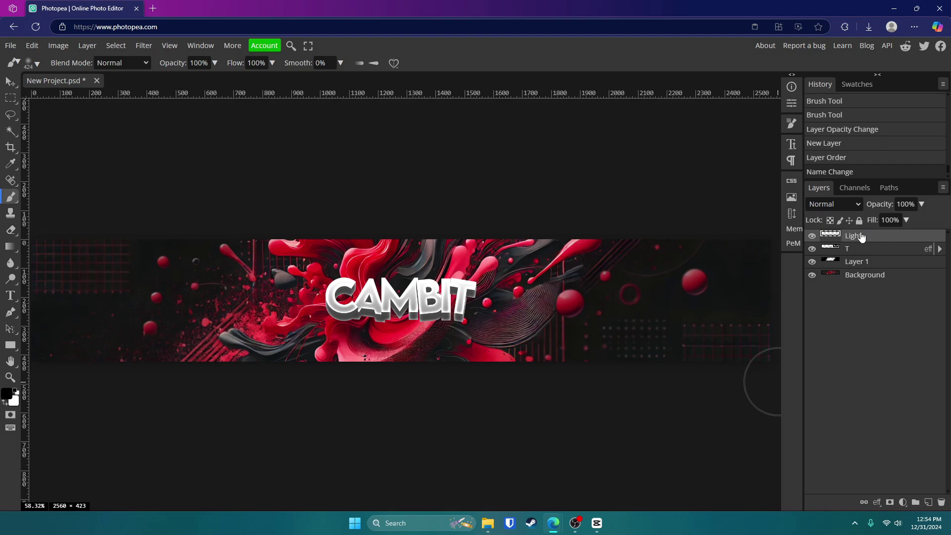
Paint a soft white glow on the Light layer from just above the canvas over the word, using a brush of about 853 px.
key(x)
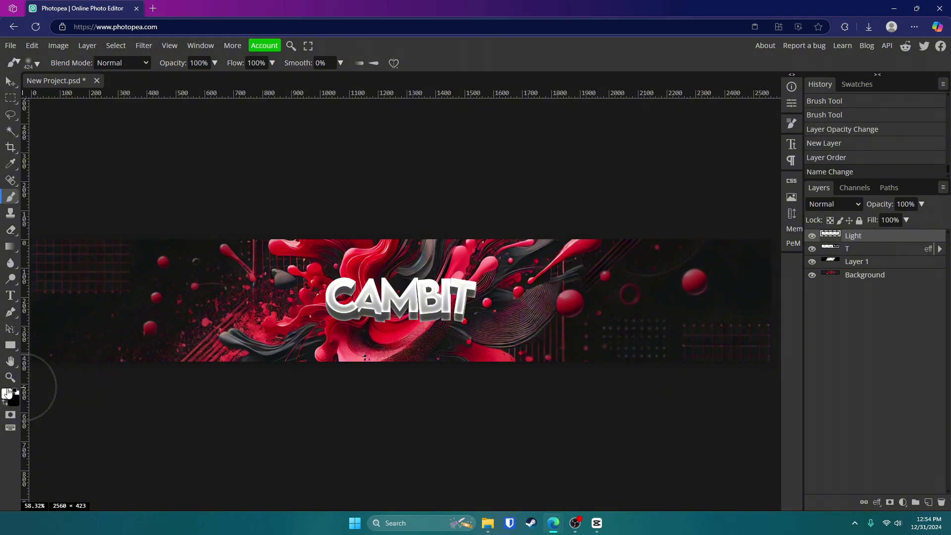
mouse_move(365, 230)
mouse_down()
mouse_move(404, 213)
mouse_move(461, 102)
mouse_up()
scroll(429, 177, up, 2)
drag(368, 252, 369, 252)
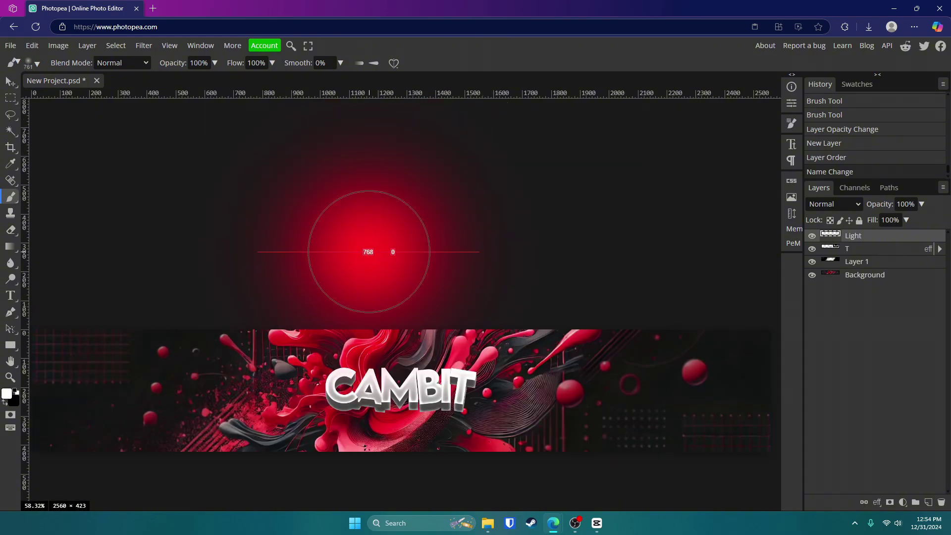
drag(479, 251, 413, 251)
scroll(409, 193, down, 2)
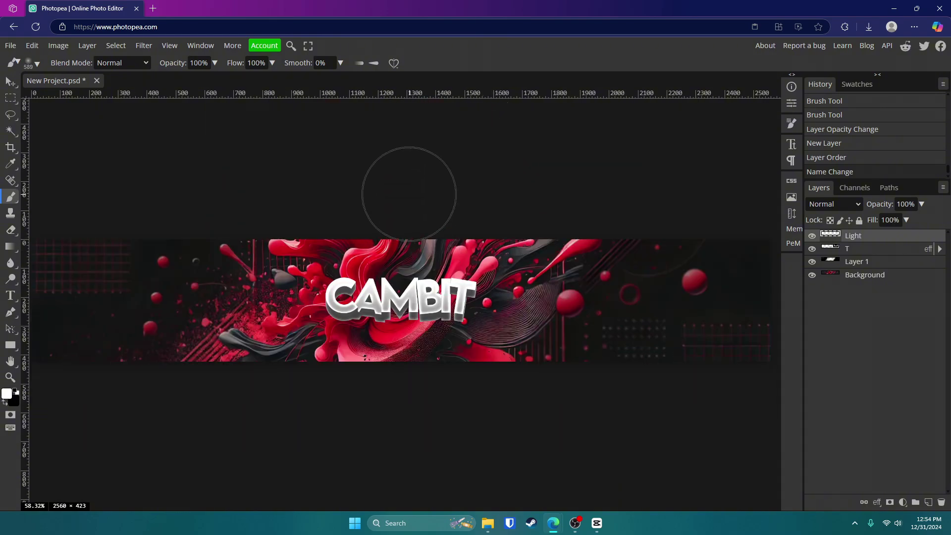
click(404, 190)
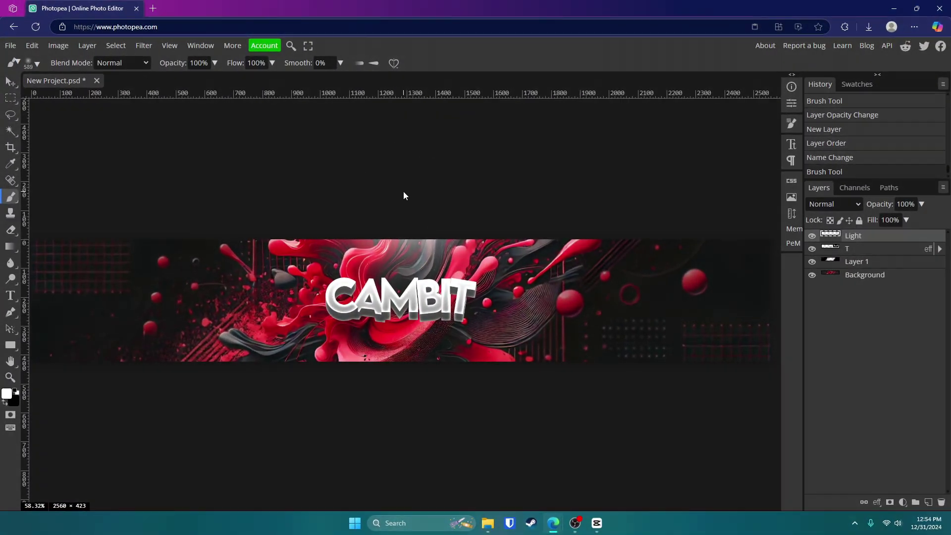
key(ctrl+z)
drag(400, 192, 439, 192)
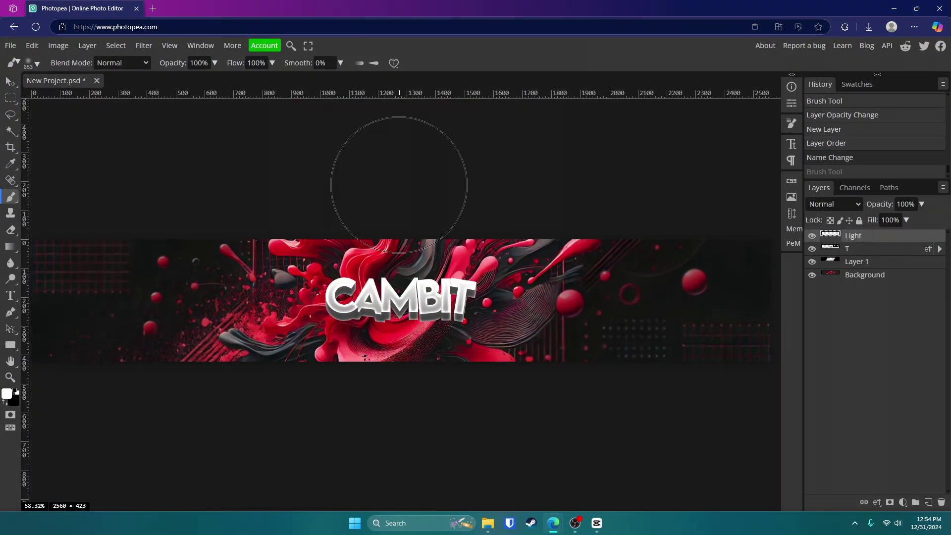
click(399, 184)
scroll(399, 183, down, 1)
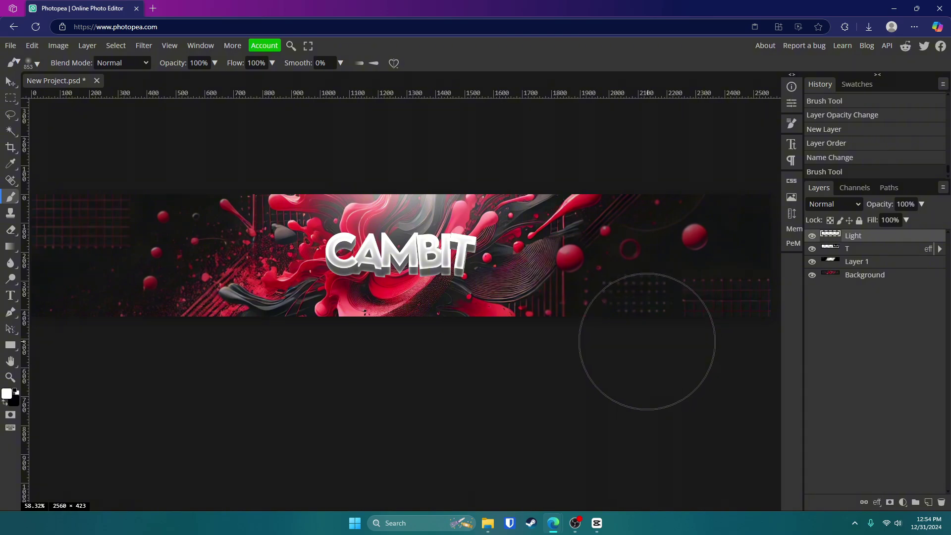
Add a new layer above Light, reduce the white brush to about 124 px and set the layer's blend mode to Overlay.
click(10, 378)
scroll(397, 246, up, 4)
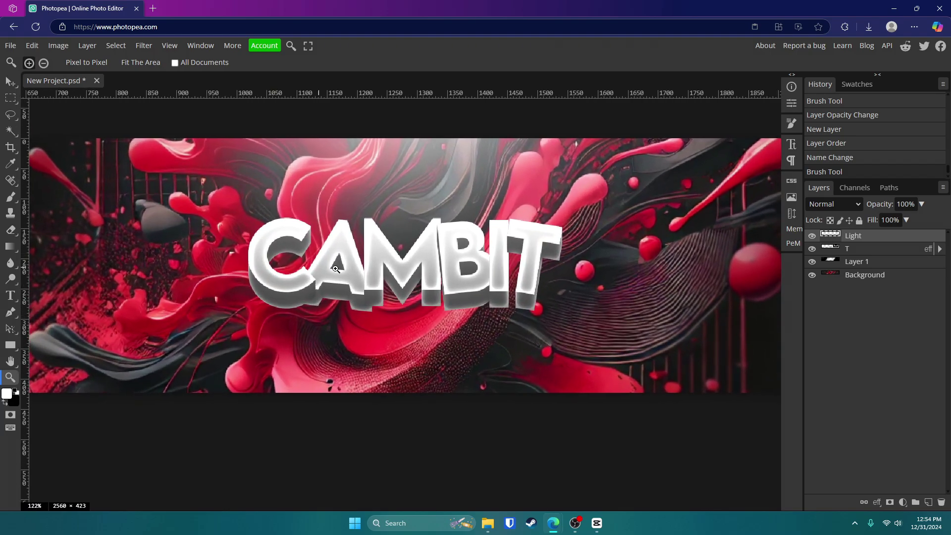
scroll(360, 258, up, 1)
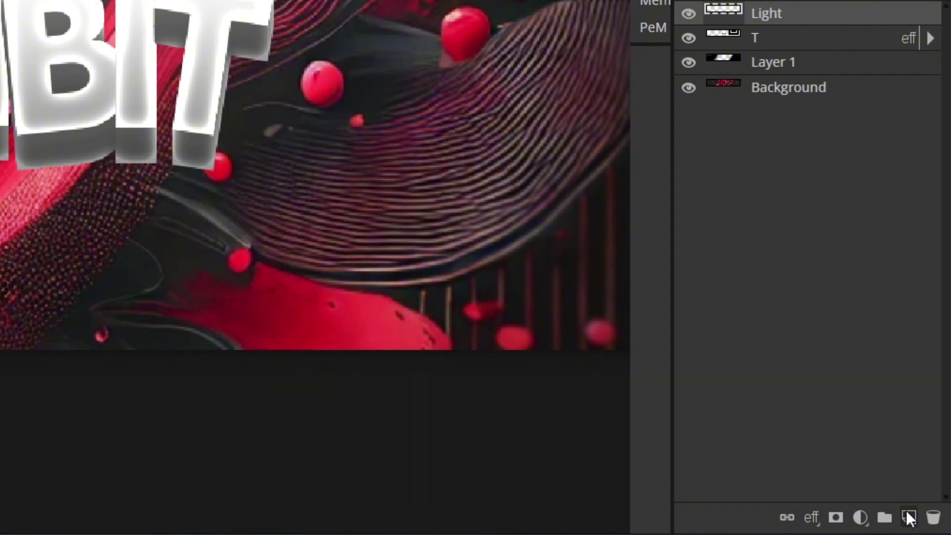
click(907, 515)
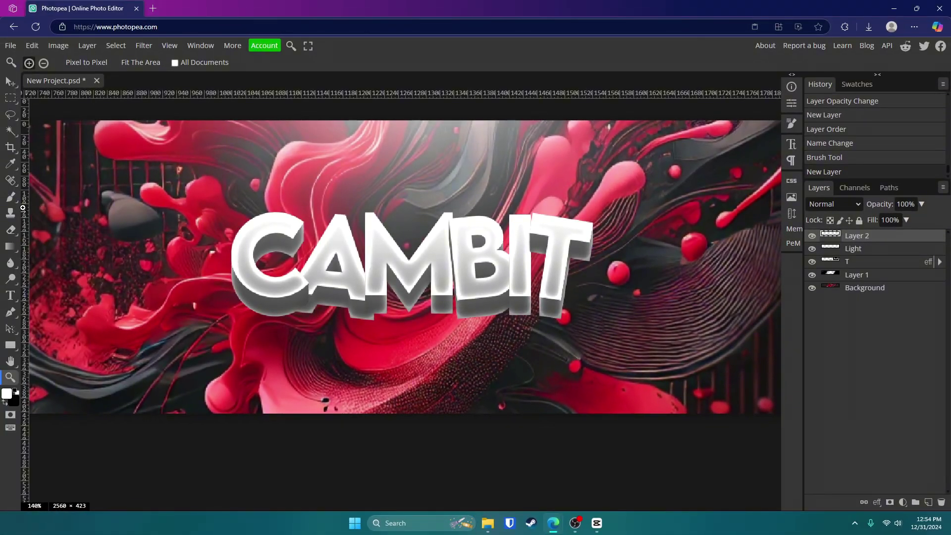
click(15, 200)
drag(287, 246, 32, 236)
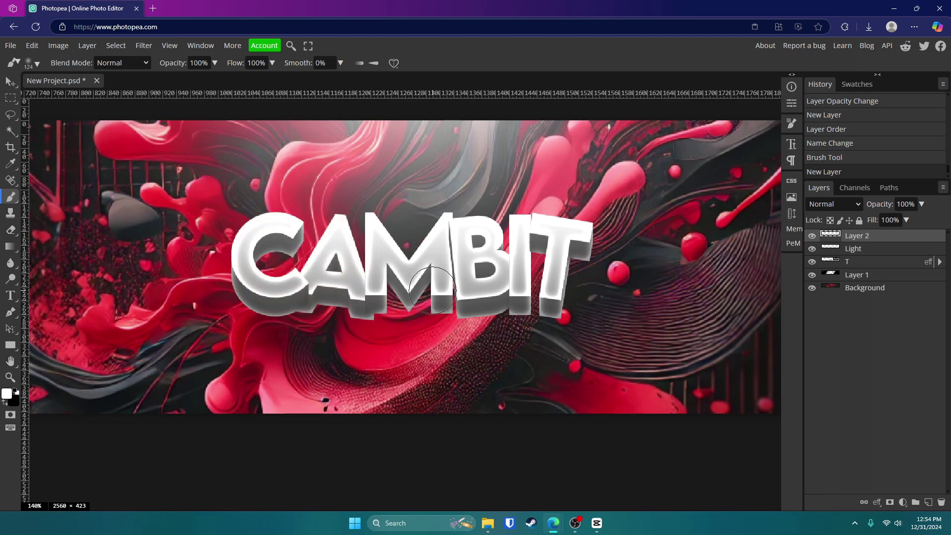
click(823, 208)
click(827, 414)
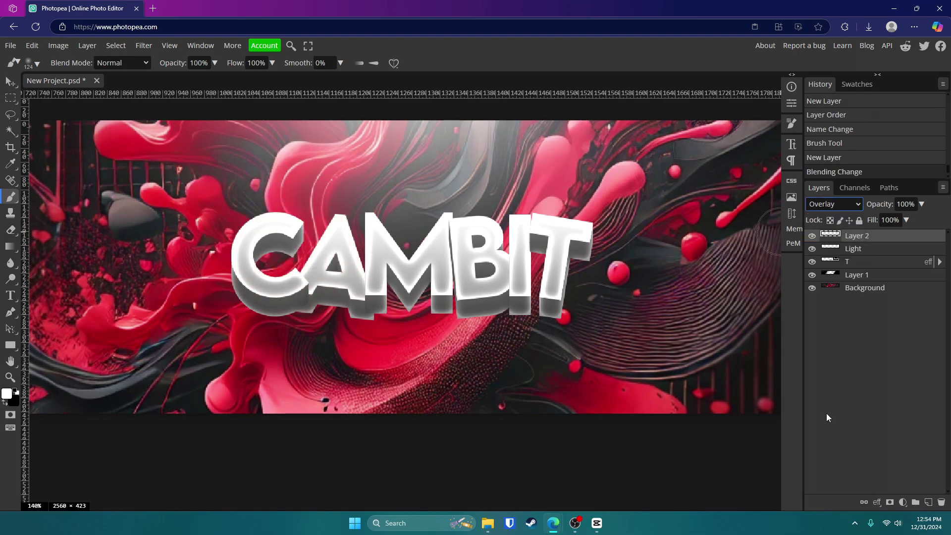
Brush white highlights on the Overlay layer over parts of the CAMBIT letters and the area just below them.
drag(280, 292, 238, 308)
drag(570, 209, 604, 240)
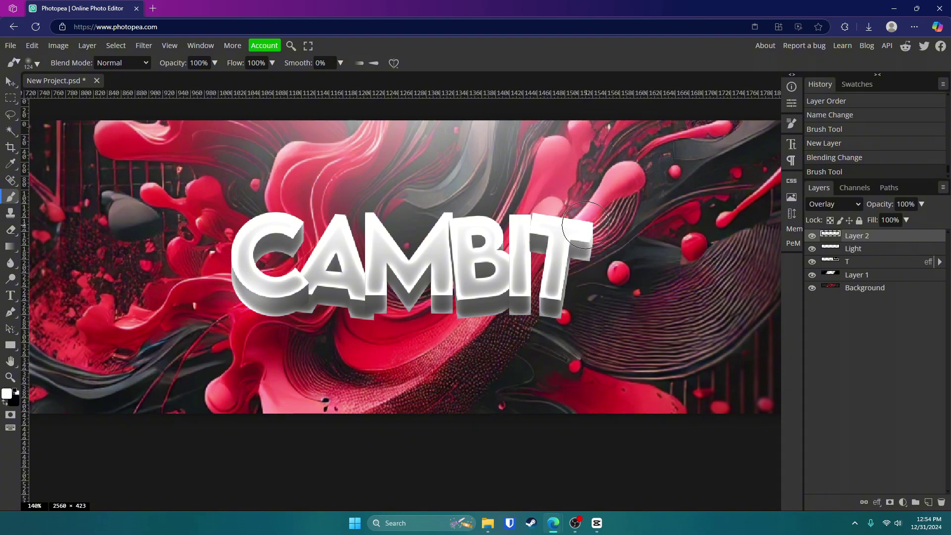
mouse_move(494, 314)
mouse_down()
mouse_move(475, 312)
mouse_move(426, 328)
mouse_up()
drag(327, 254, 321, 231)
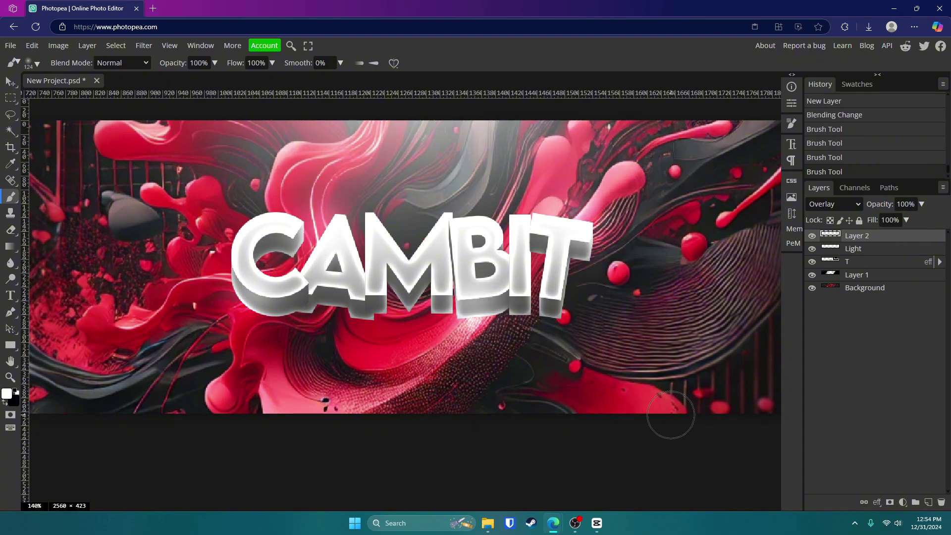
click(371, 313)
click(443, 241)
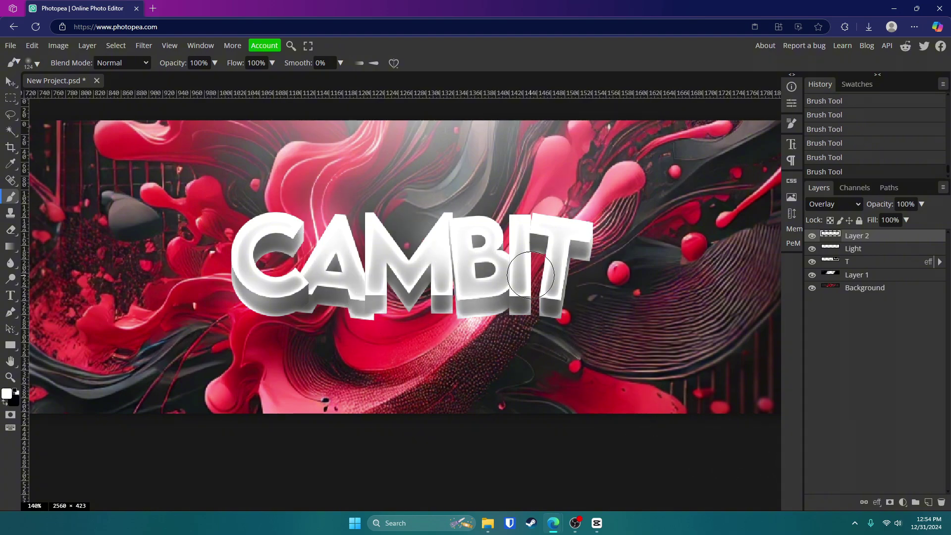
Add a Color Balance adjustment layer on top and set the shadows' Cyan-Red value to -100.
key(z)
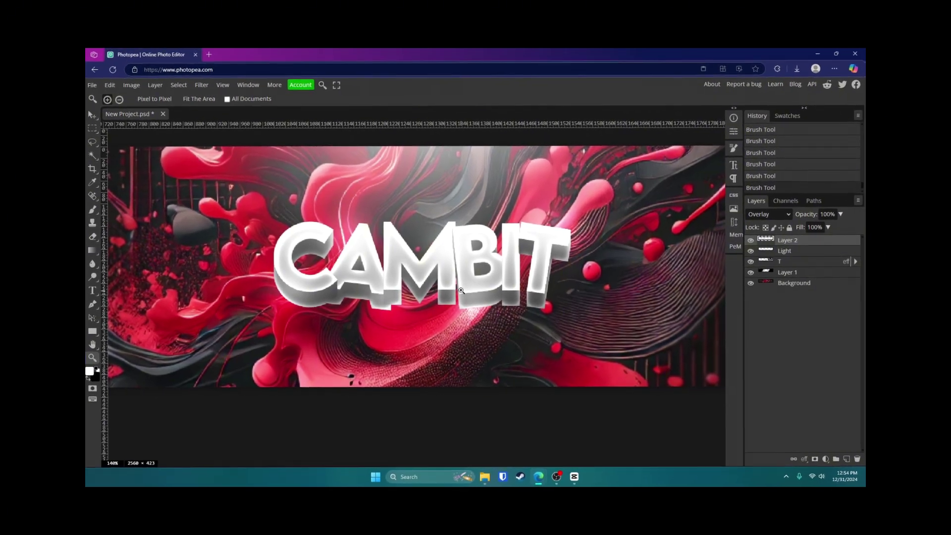
scroll(463, 290, down, 5)
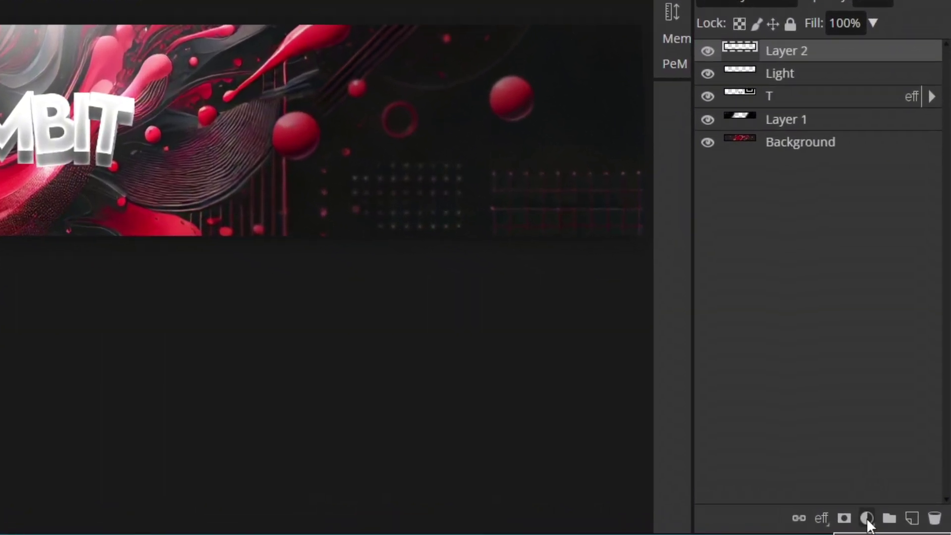
click(867, 518)
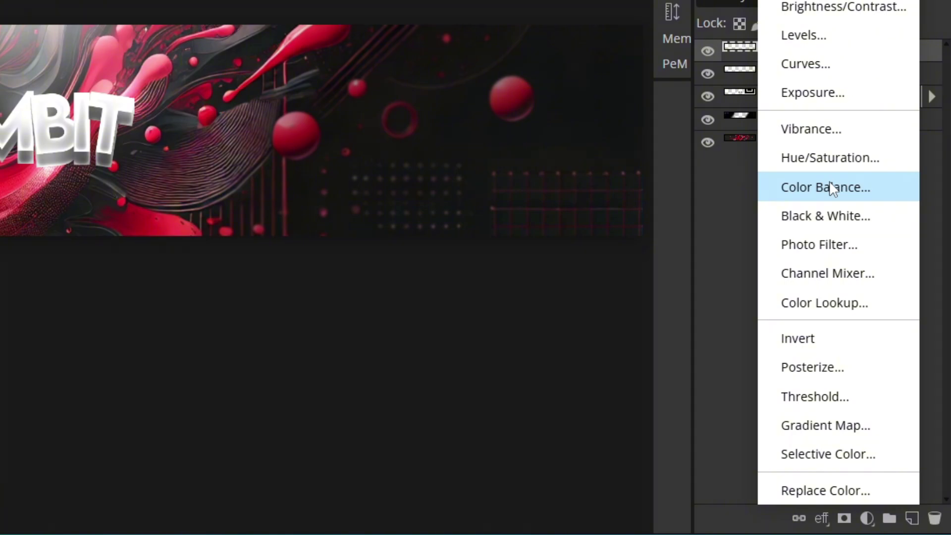
click(861, 193)
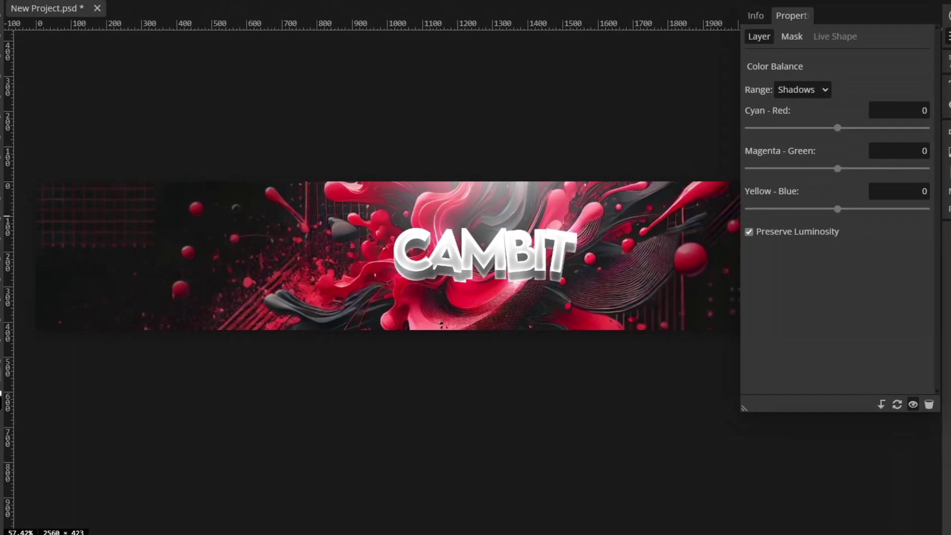
drag(837, 128, 788, 128)
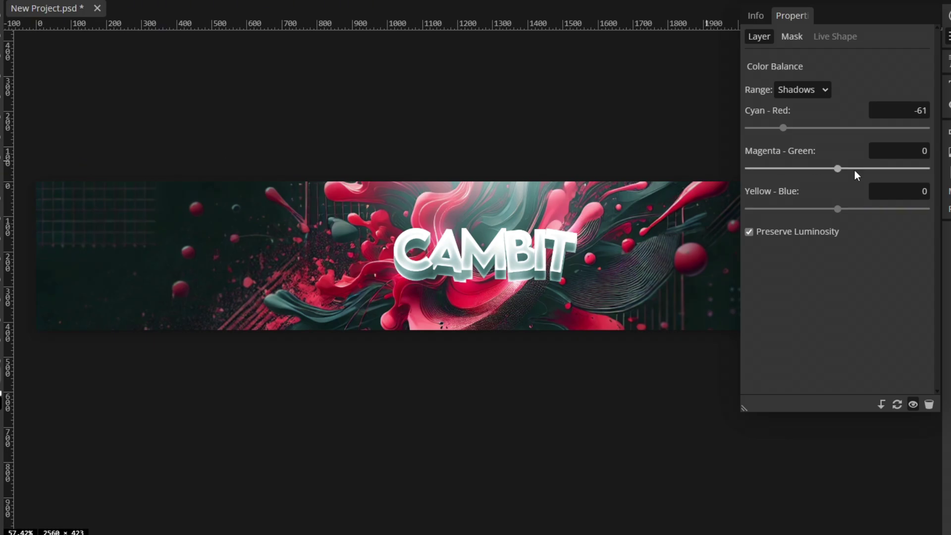
click(906, 111)
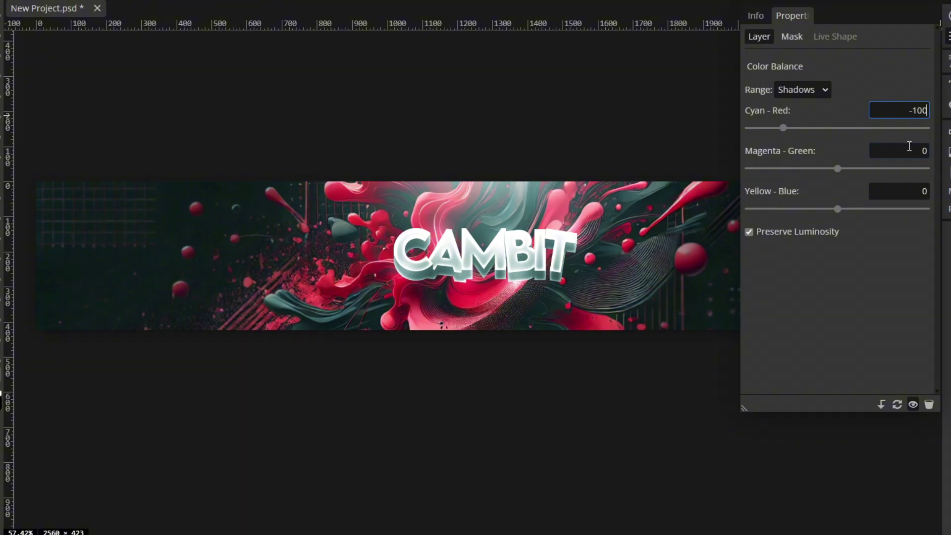
Set the Color Balance shadows to -69 for Magenta-Green and -25 for Yellow-Blue.
click(909, 147)
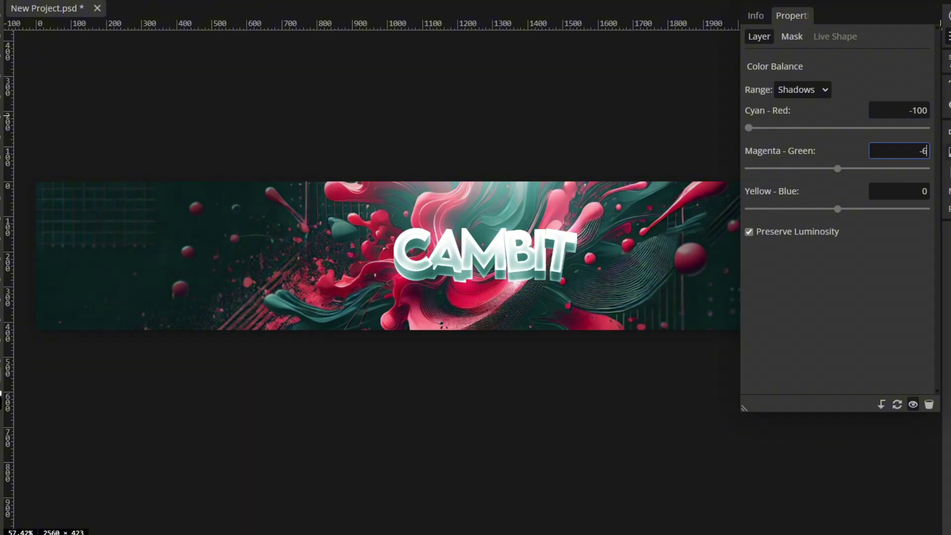
click(906, 191)
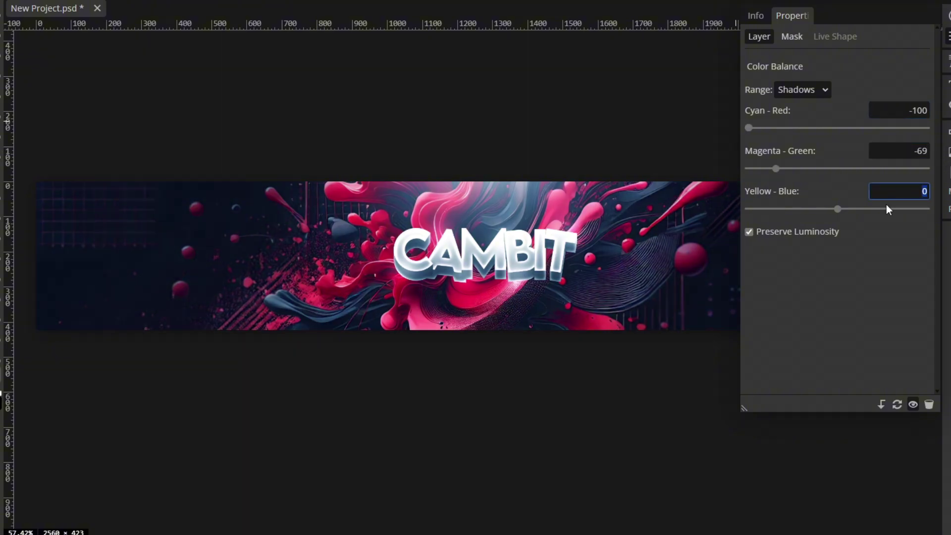
text(-25)
key(Return)
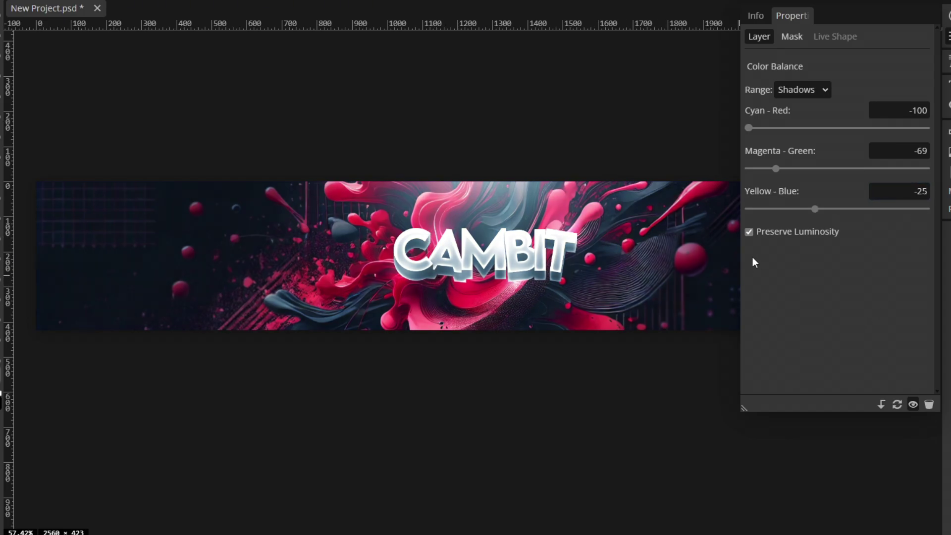
Compare the Color Balance result with Preserve Luminosity turned off and back on, and close the adjustment's settings.
click(749, 232)
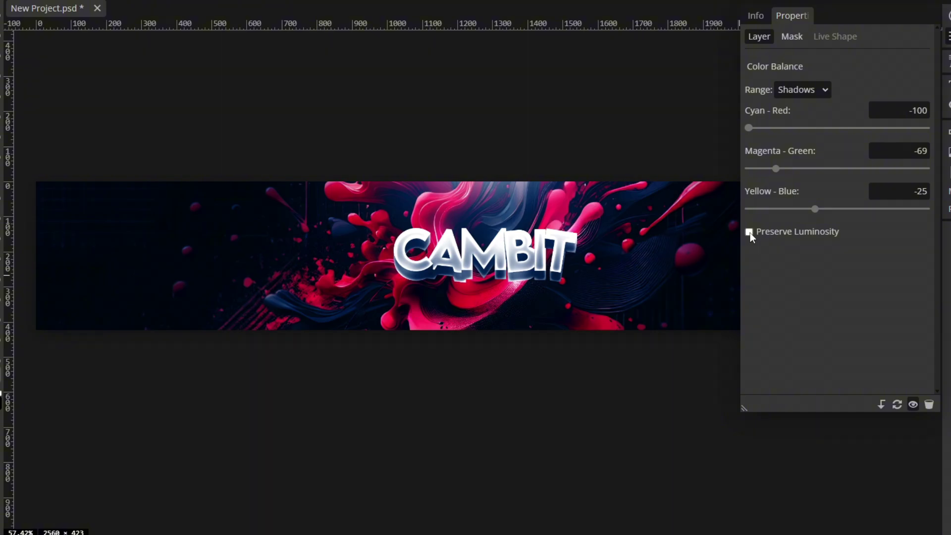
click(749, 233)
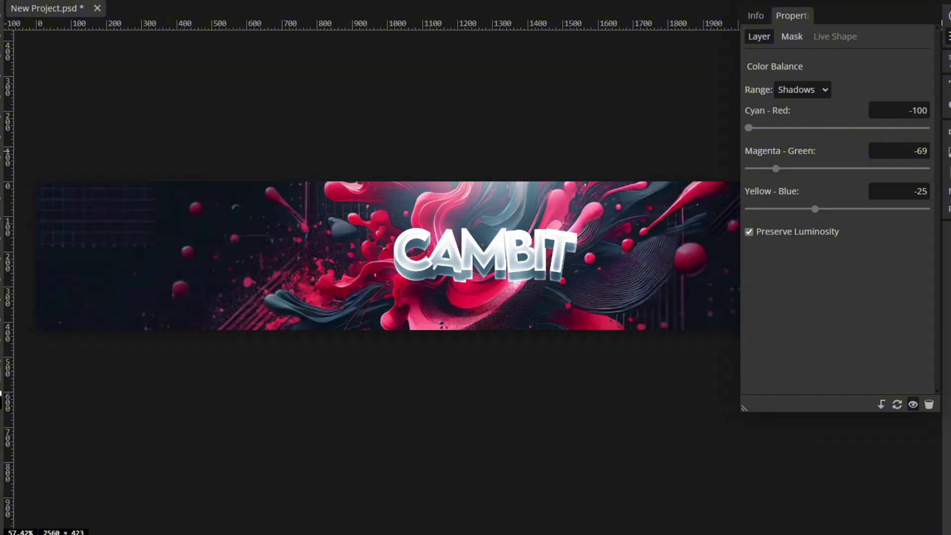
click(948, 36)
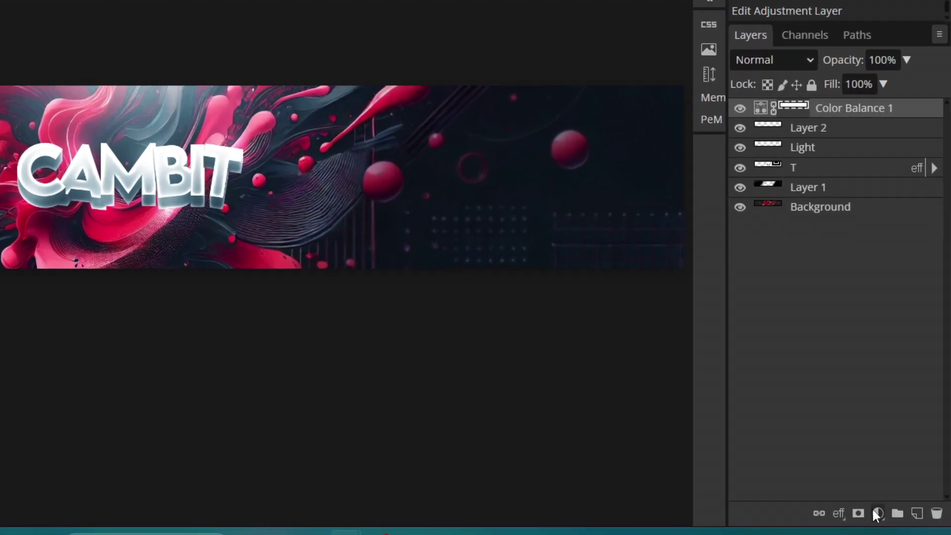
Add a Curves adjustment layer with a slight S-curve, mapping input 192 to output 199 and input 63 to output 57.
click(903, 502)
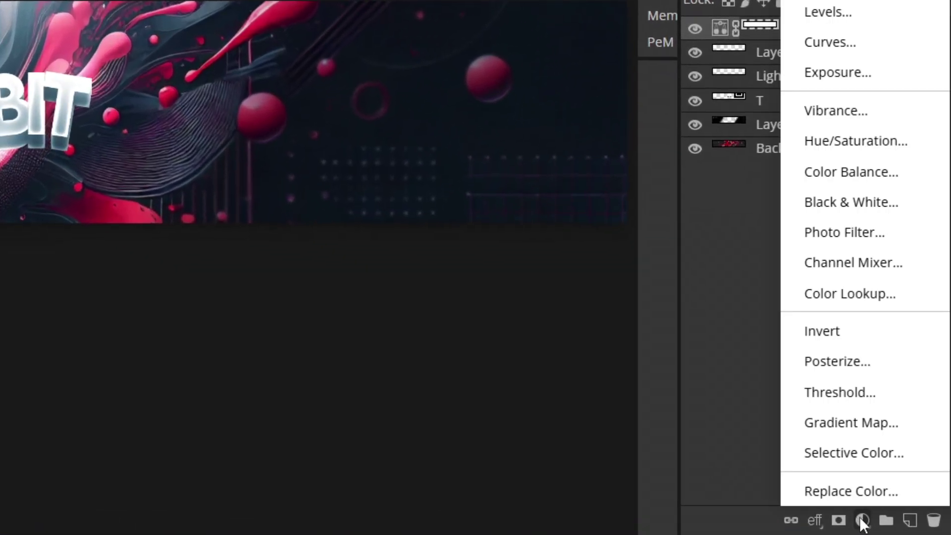
click(842, 42)
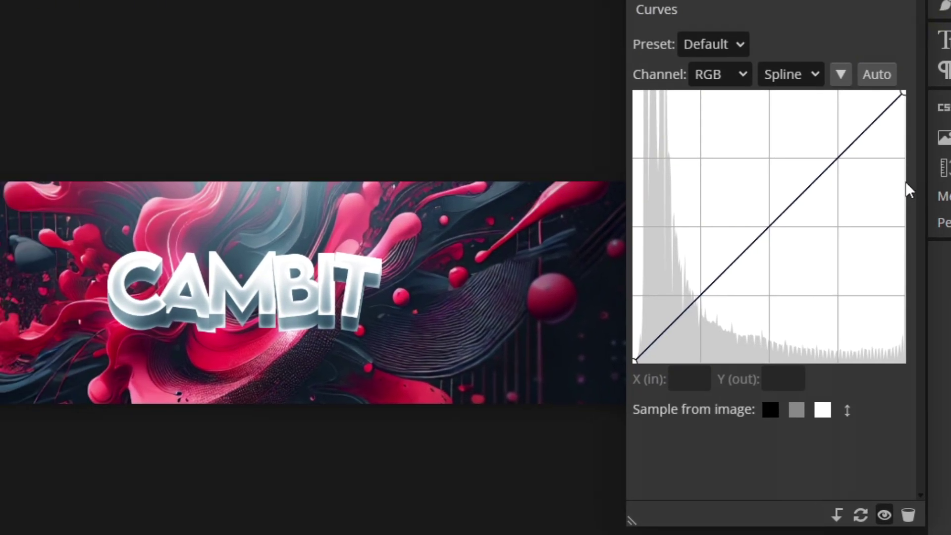
drag(839, 156, 839, 152)
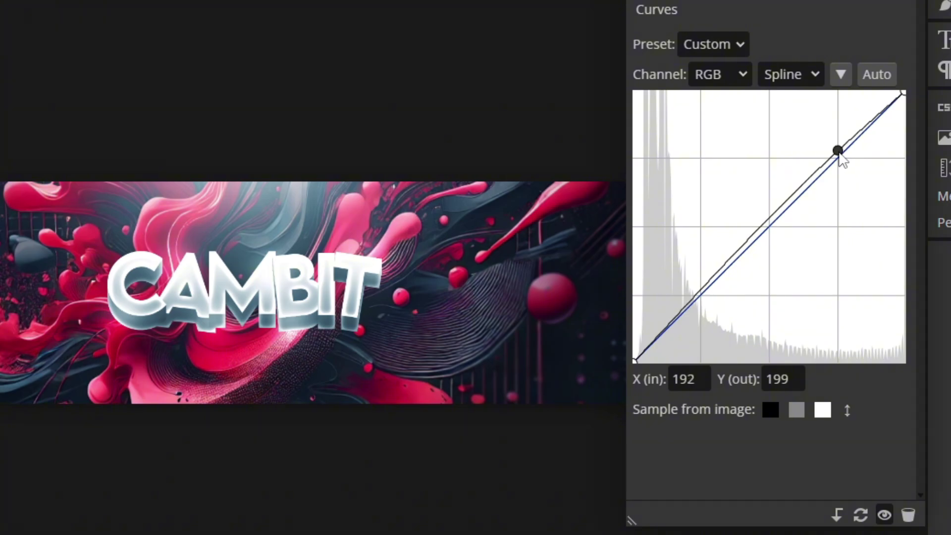
drag(698, 297, 700, 303)
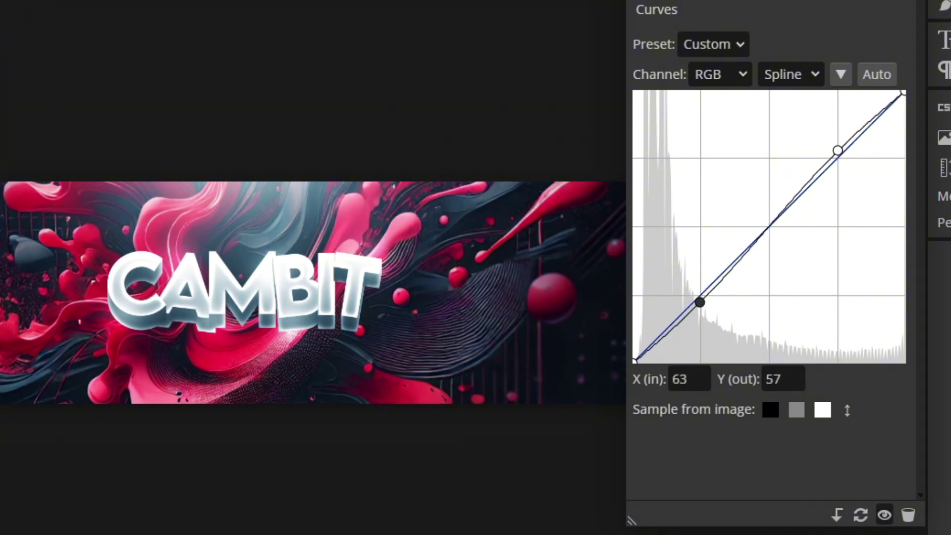
click(787, 103)
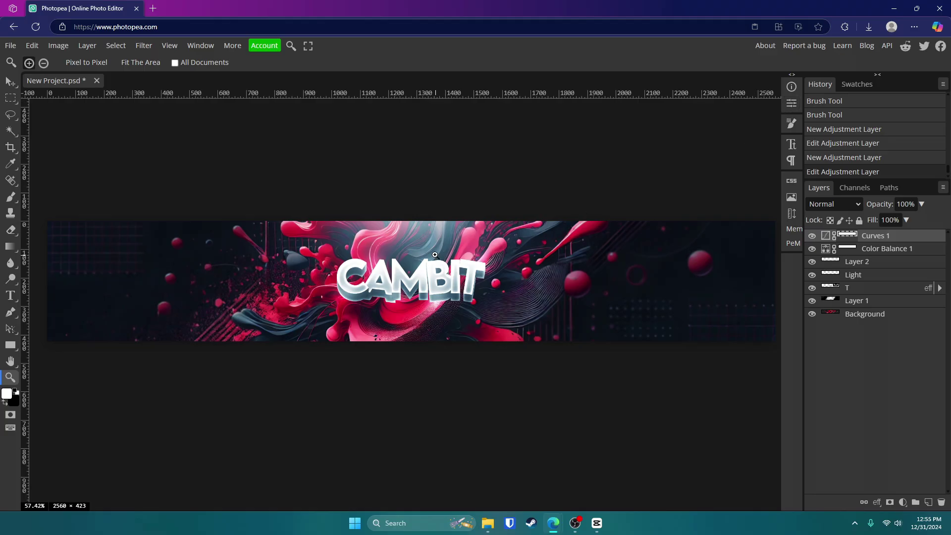
Enlarge the canvas height to 1440 pixels, keeping the 2560-pixel width and the centre anchor.
click(59, 46)
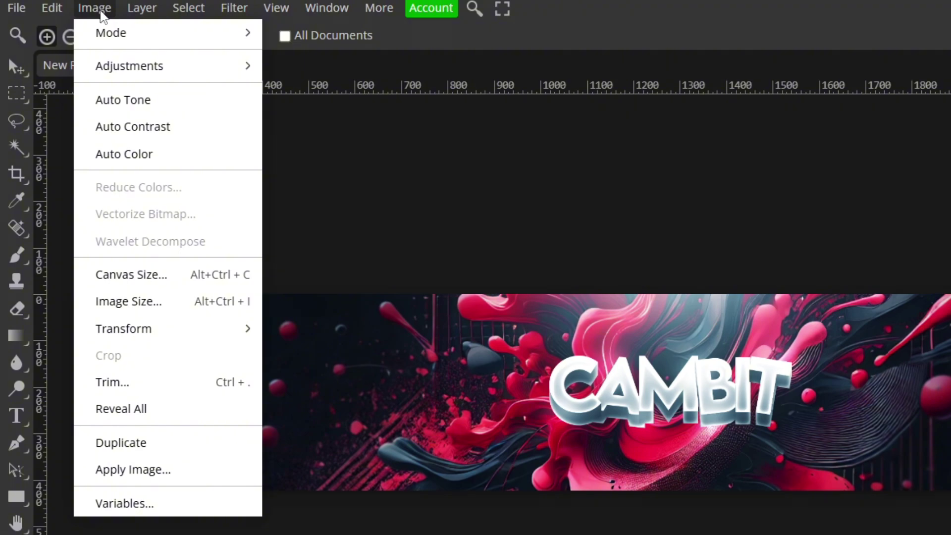
click(171, 271)
double_click(227, 230)
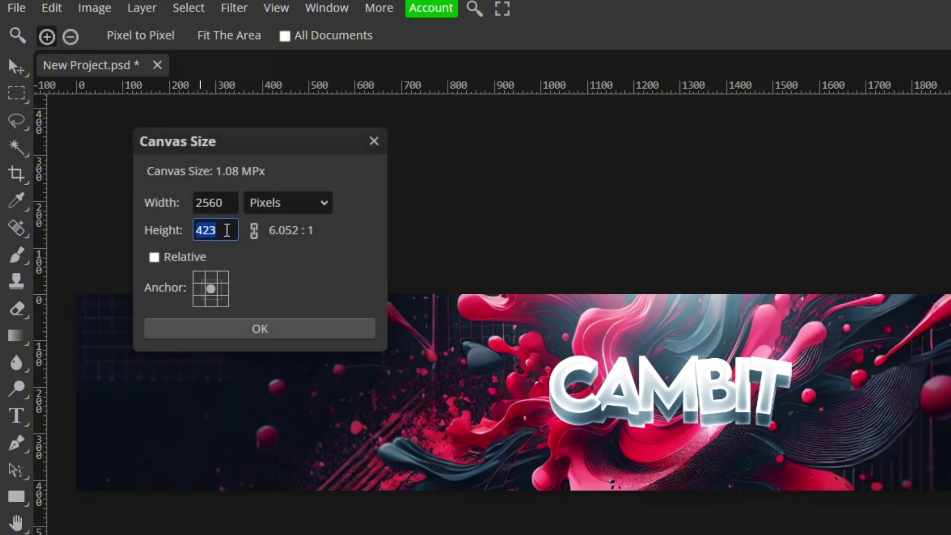
text(1440)
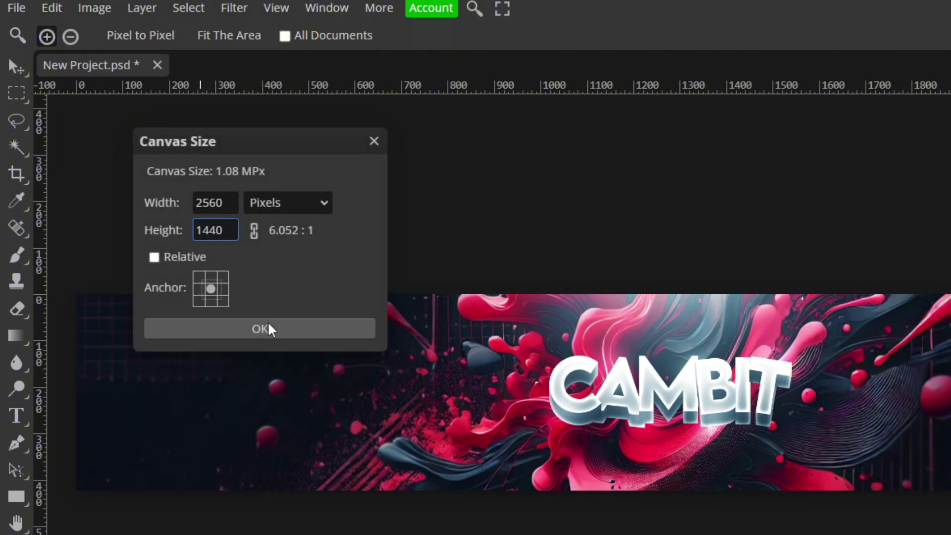
click(270, 329)
scroll(270, 316, down, 2)
scroll(239, 262, up, 1)
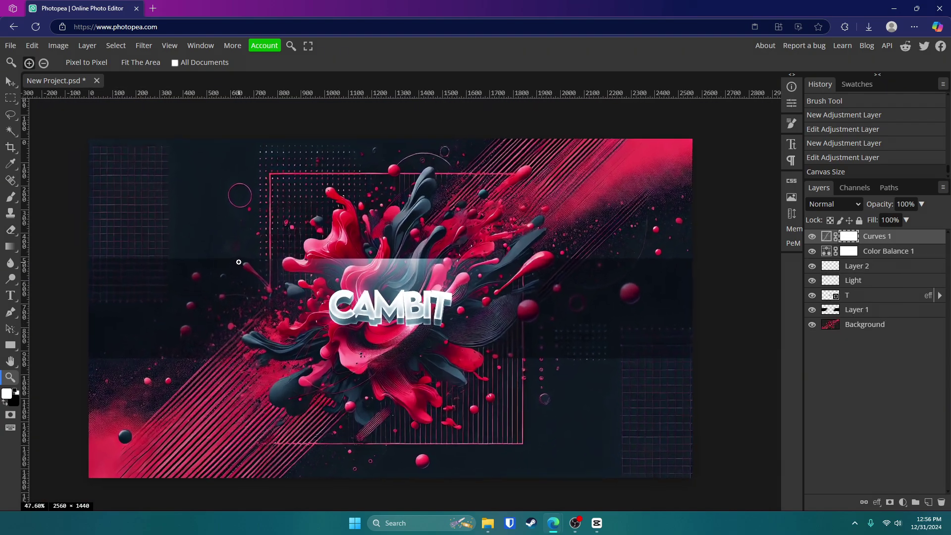
scroll(313, 261, up, 1)
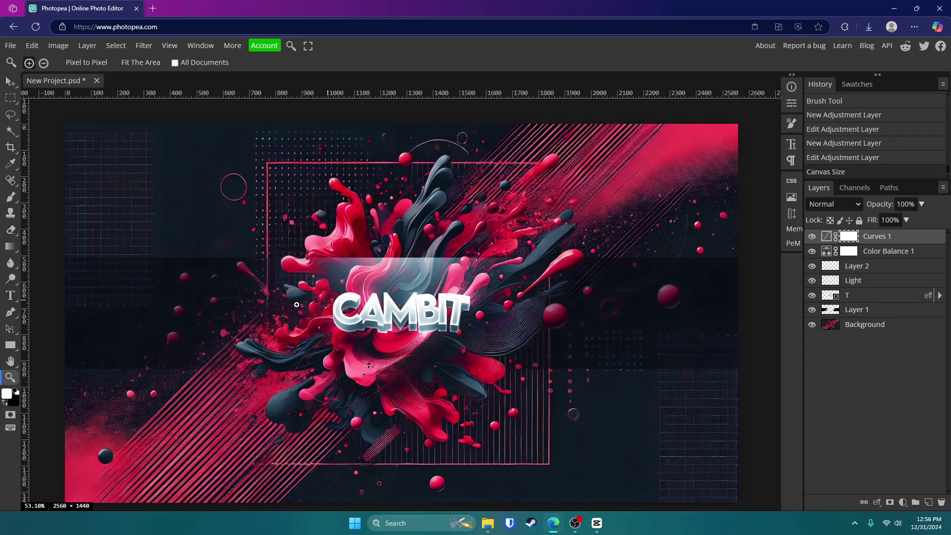
scroll(488, 351, down, 1)
Export the 2560 × 1440 banner as a JPG named New Project at 99% quality.
click(11, 45)
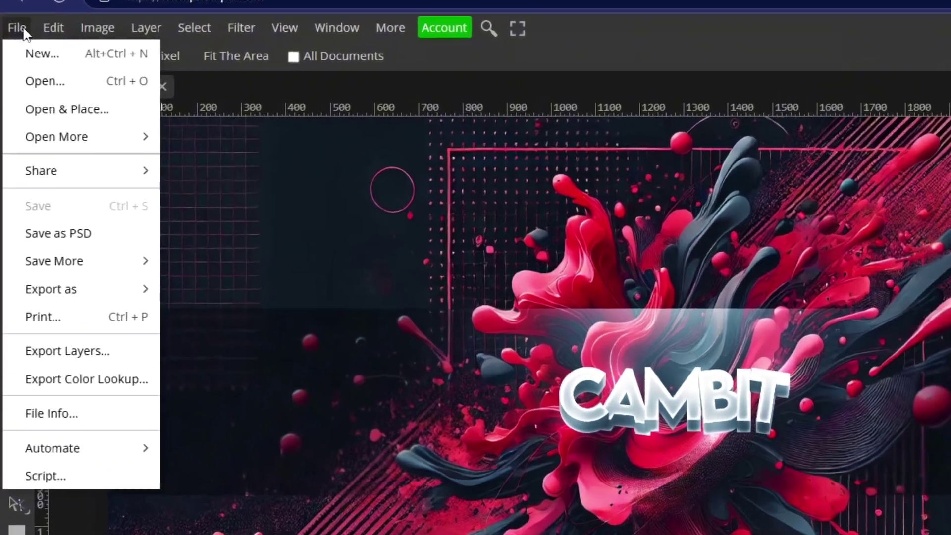
mouse_move(128, 315)
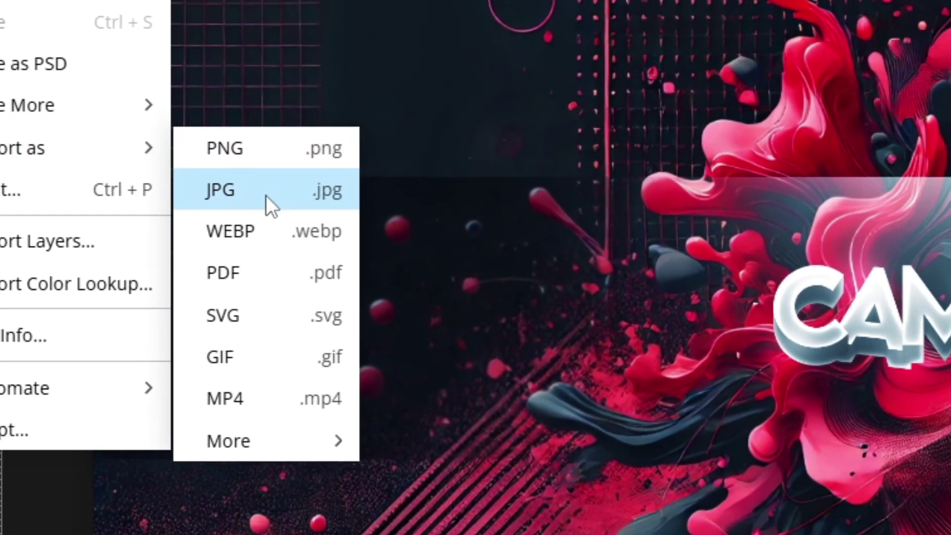
click(266, 195)
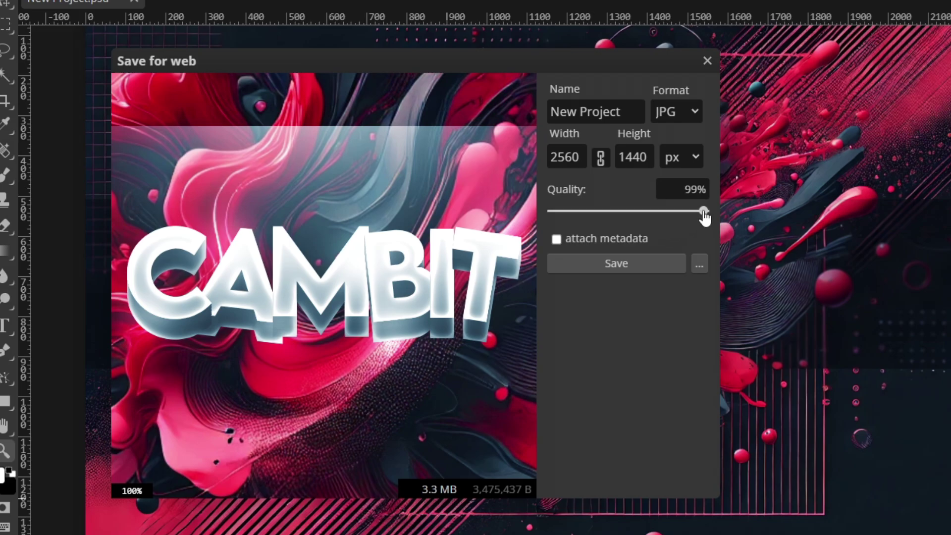
click(673, 261)
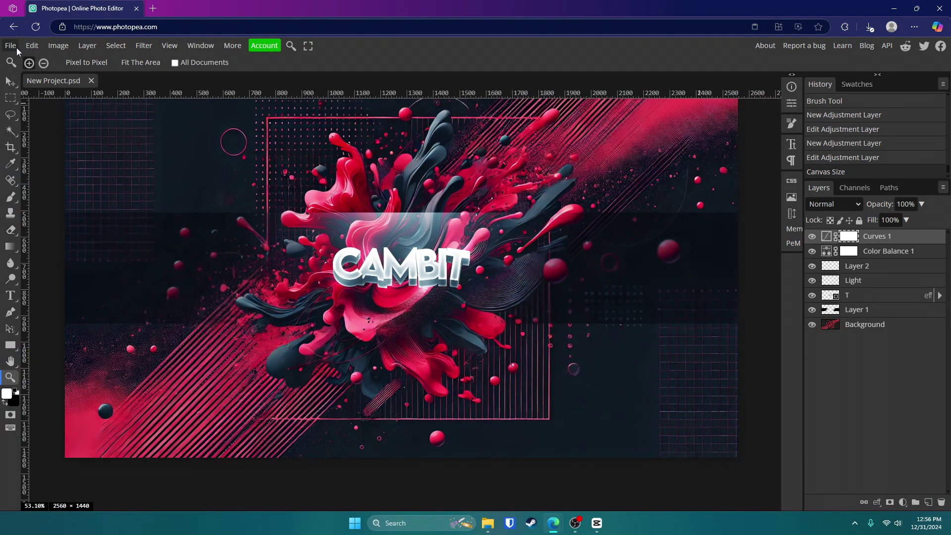
Resize the canvas to 800 × 800 pixels around its centre for a square profile picture.
click(58, 45)
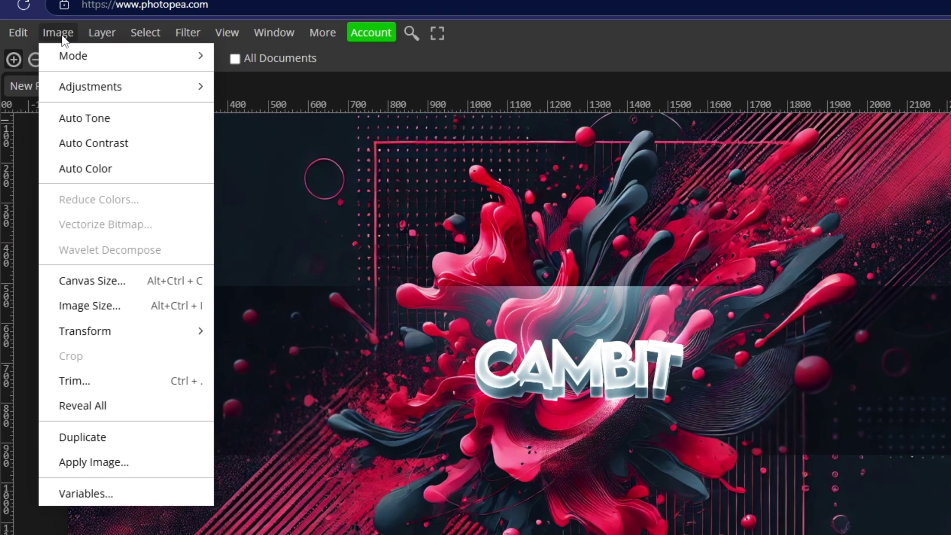
click(94, 280)
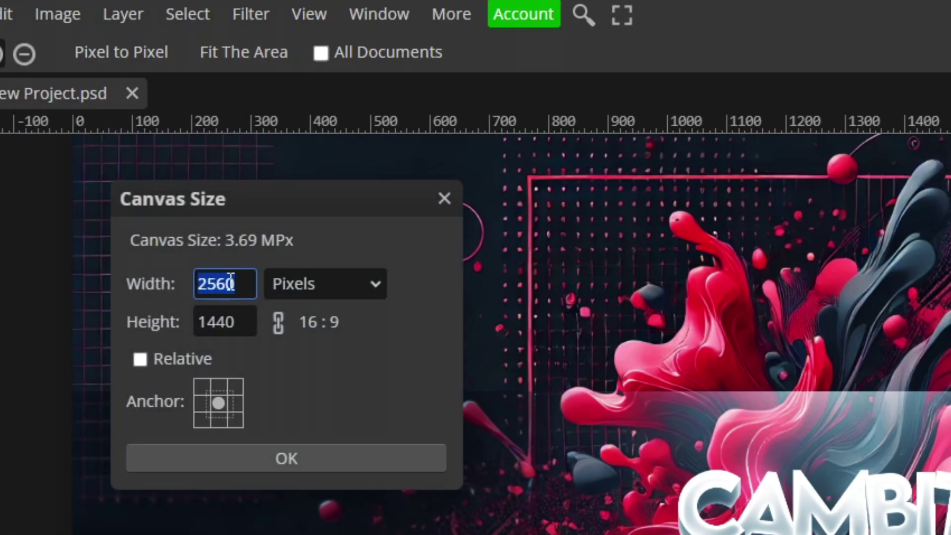
text(800)
key(Tab)
text(800)
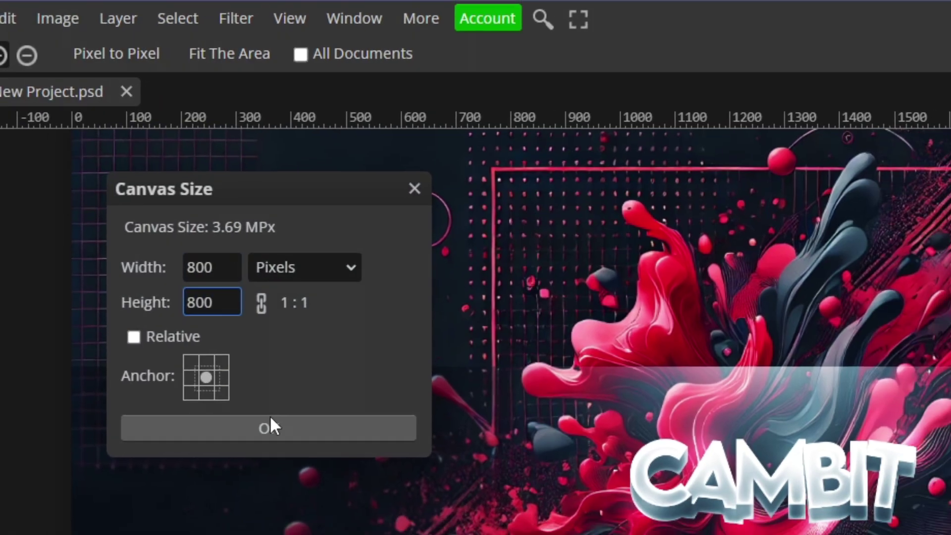
click(271, 418)
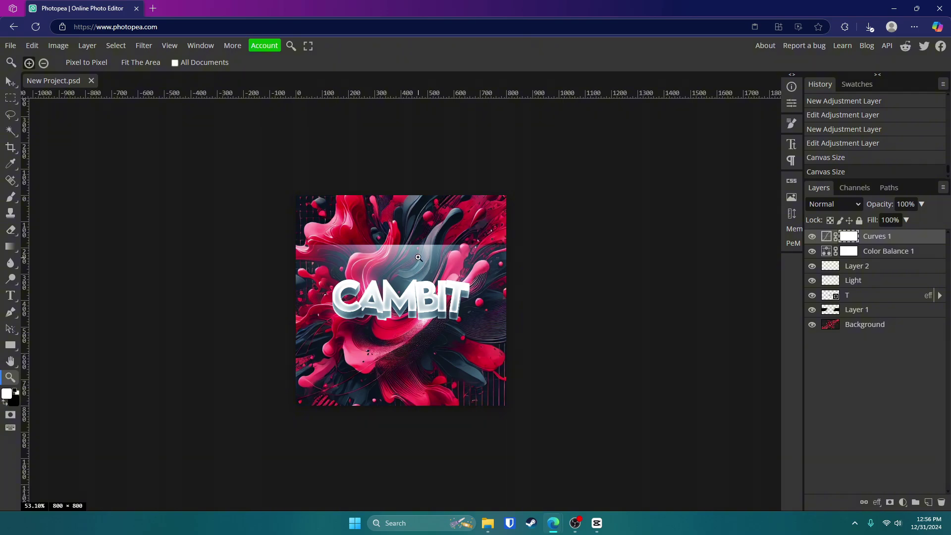
Free-transform the Light layer, moving it up to the canvas's upper edge and stretching it down over the square image.
scroll(419, 257, up, 4)
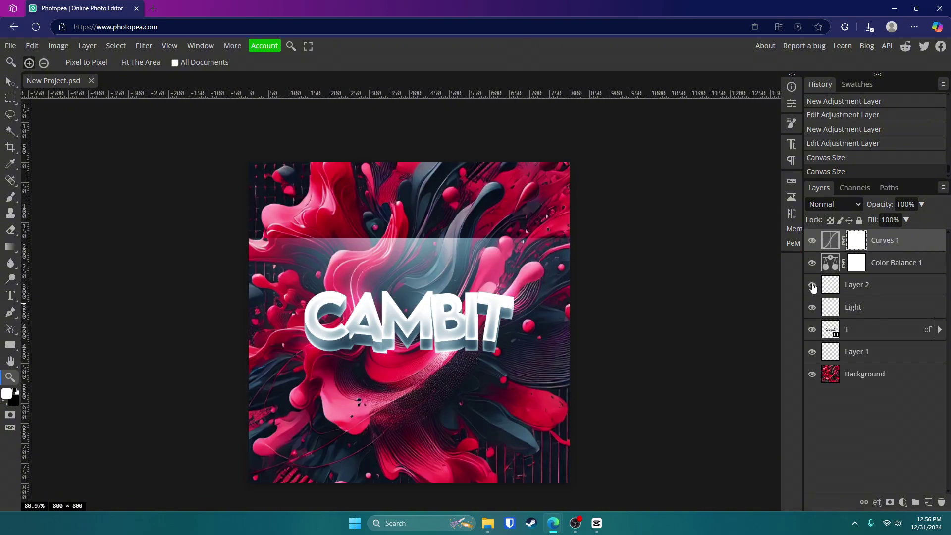
key(v)
click(873, 350)
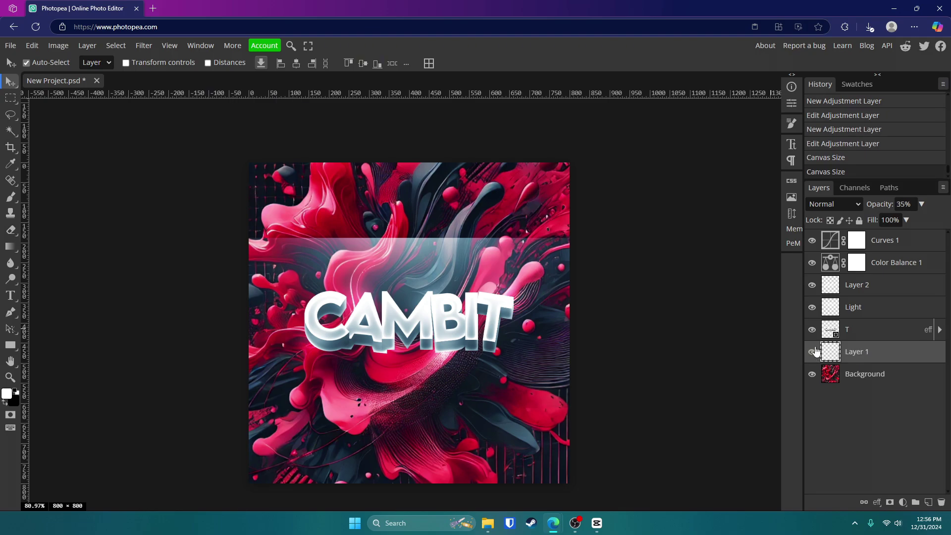
click(870, 309)
key(ctrl+t)
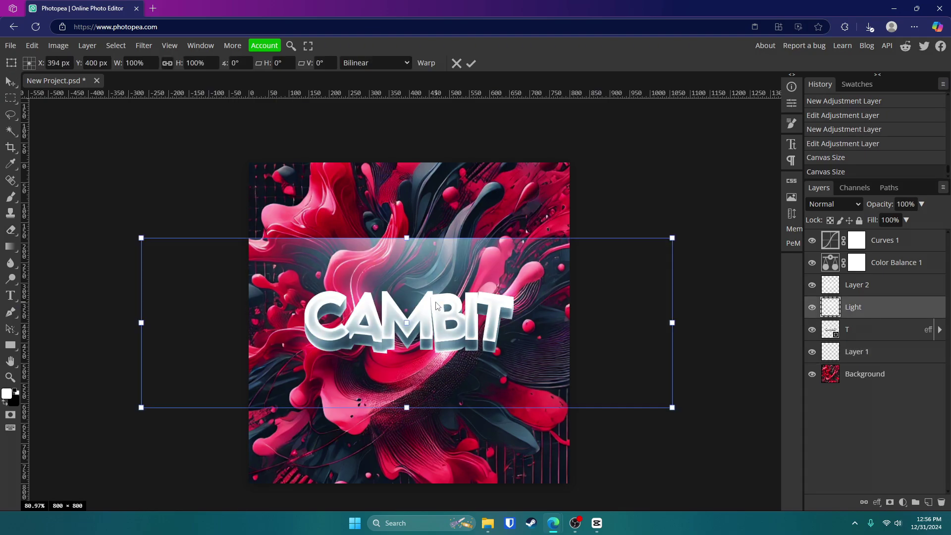
drag(426, 292, 430, 219)
drag(409, 332, 423, 490)
click(471, 63)
scroll(405, 347, down, 1)
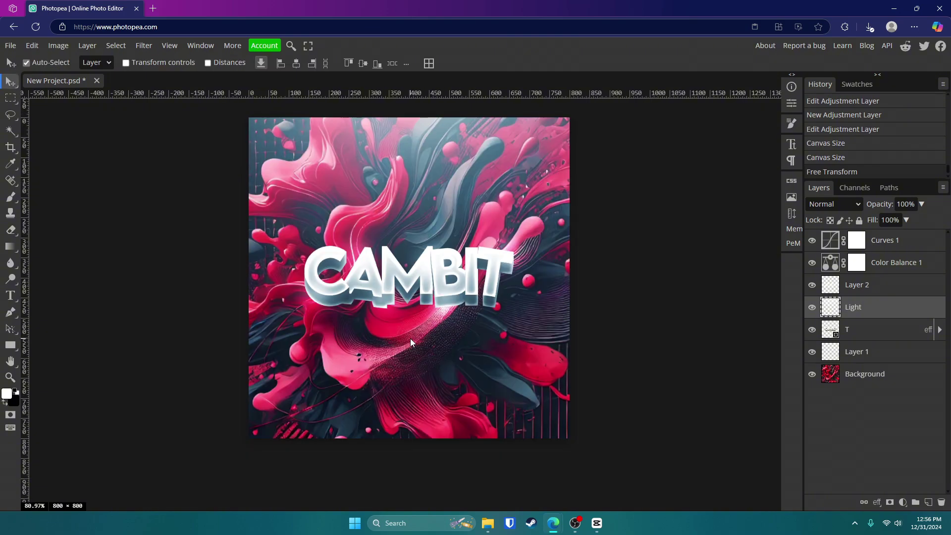
Hide the T lettering layer and add a white letter C in LEMON MILK Bold at 150 px near the canvas centre.
click(812, 330)
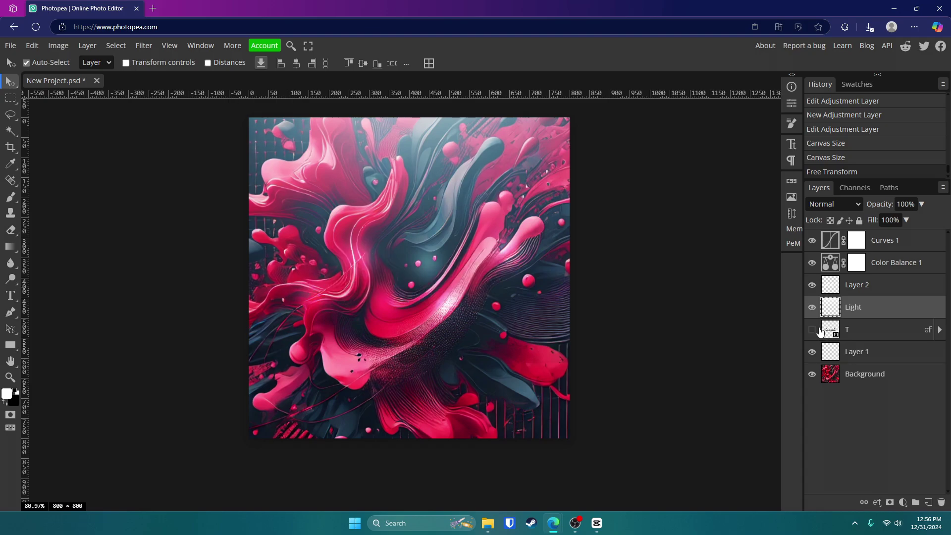
click(10, 295)
click(378, 272)
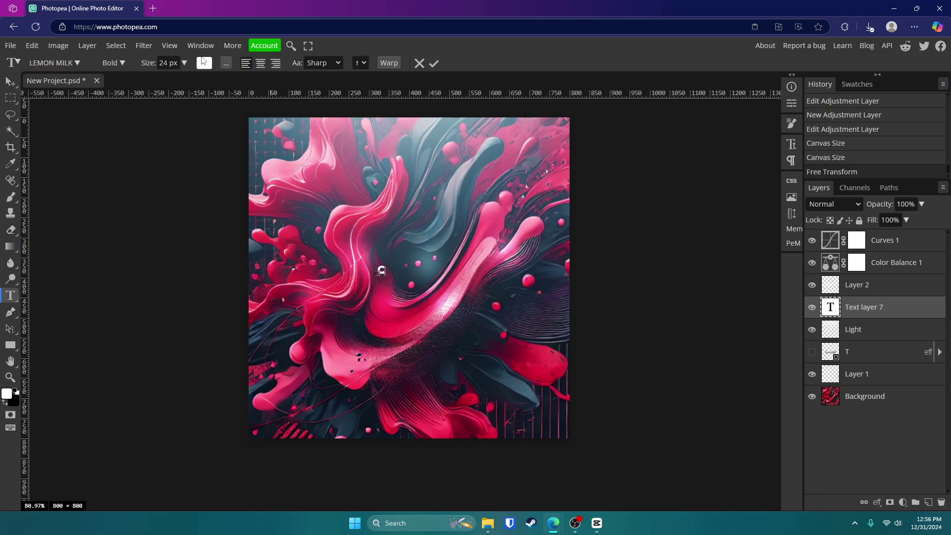
key(ctrl+a)
click(184, 63)
drag(182, 78, 198, 81)
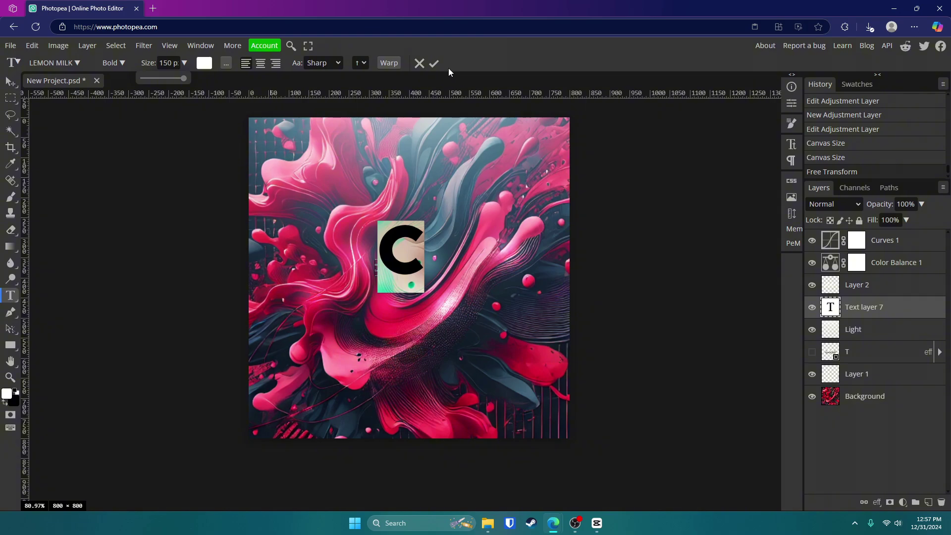
click(434, 63)
Scale the letter C up to about 460% and centre it on the canvas.
key(ctrl+alt+t)
drag(424, 225, 602, 154)
drag(459, 209, 408, 300)
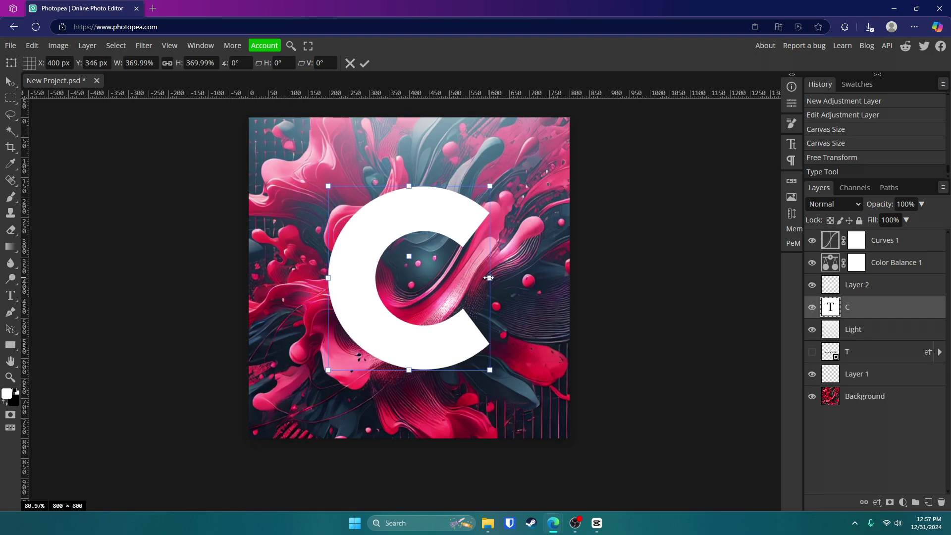
mouse_move(486, 280)
mouse_down()
mouse_move(529, 279)
mouse_move(468, 270)
mouse_move(481, 277)
mouse_up()
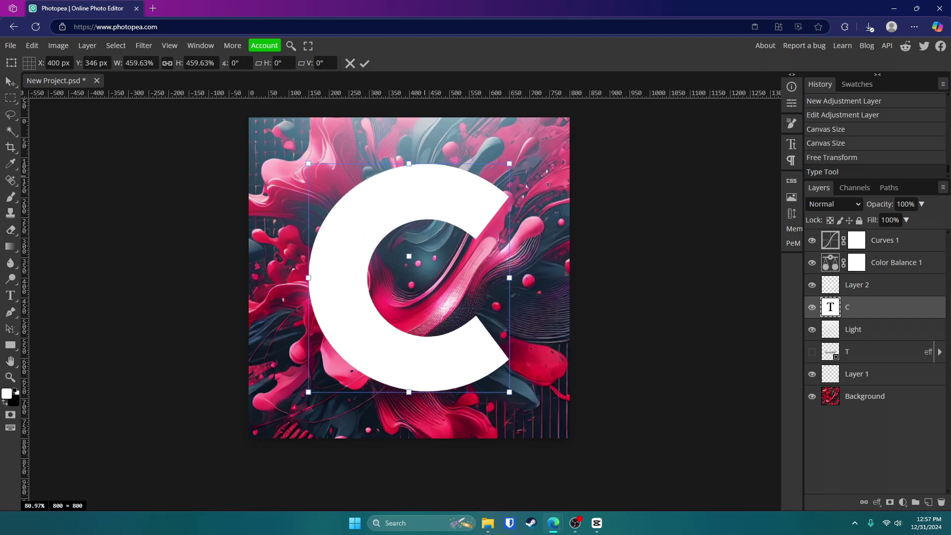
click(364, 63)
Draw a small white circle with the Ellipse tool in the open side of the letter C.
right_click(8, 352)
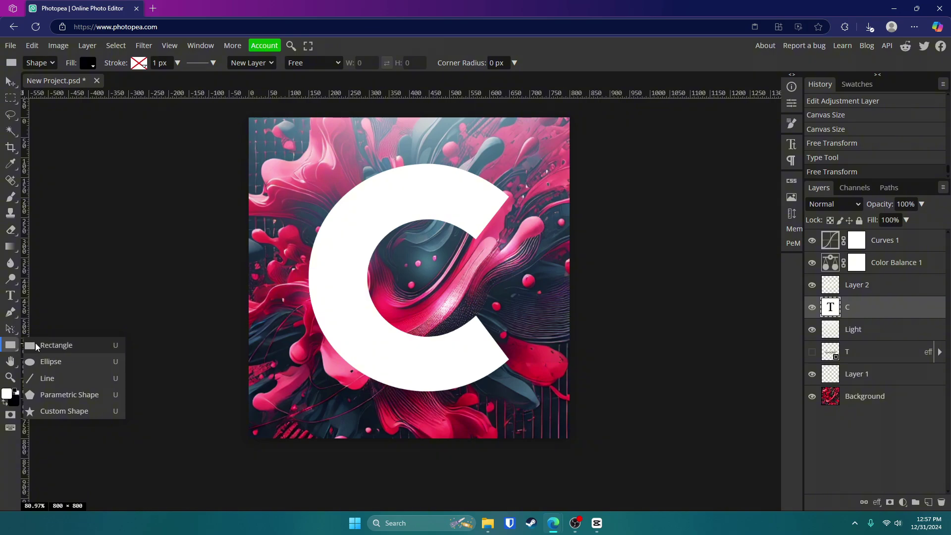
click(45, 358)
drag(487, 249, 511, 277)
click(88, 63)
click(179, 123)
click(11, 82)
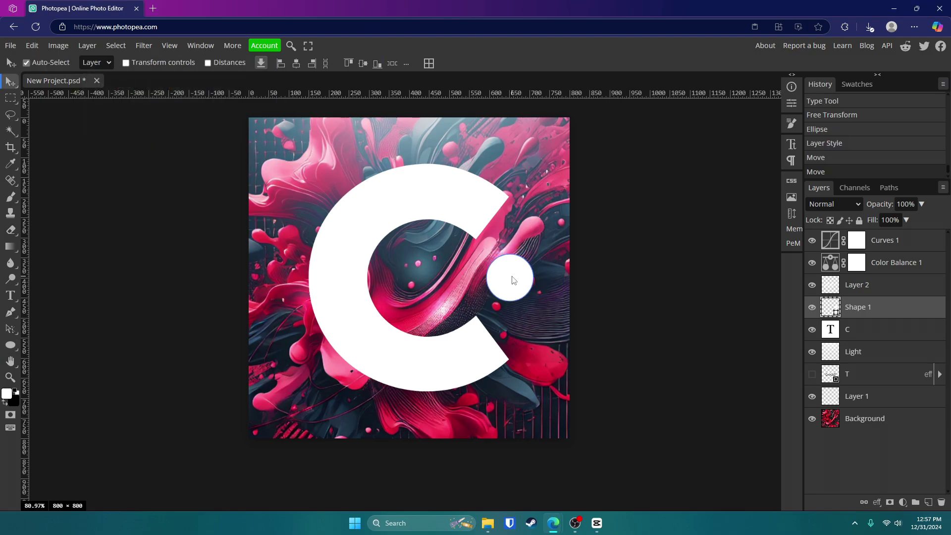
Select the circle and letter C layers together and shift them to the canvas centre at 400 × 400 px.
shift+click(852, 329)
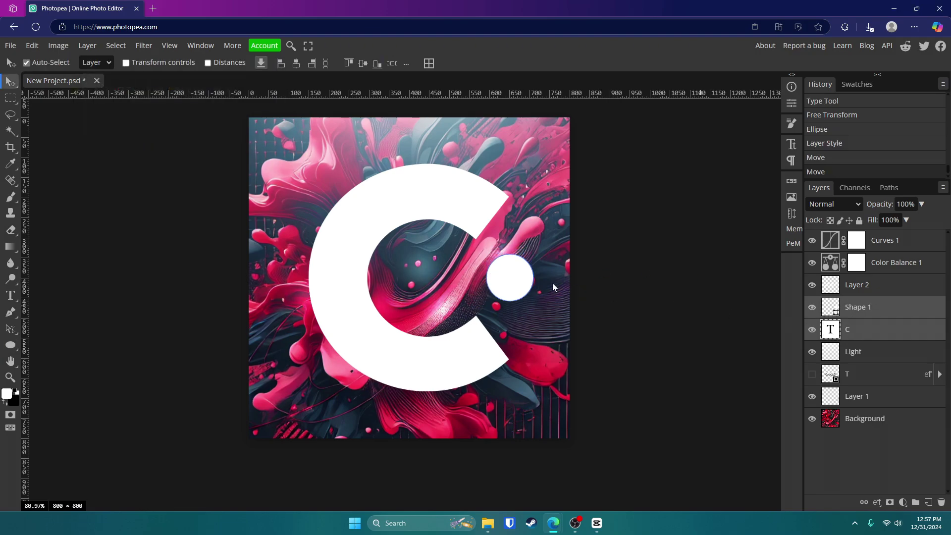
key(ctrl+t)
drag(441, 220, 429, 220)
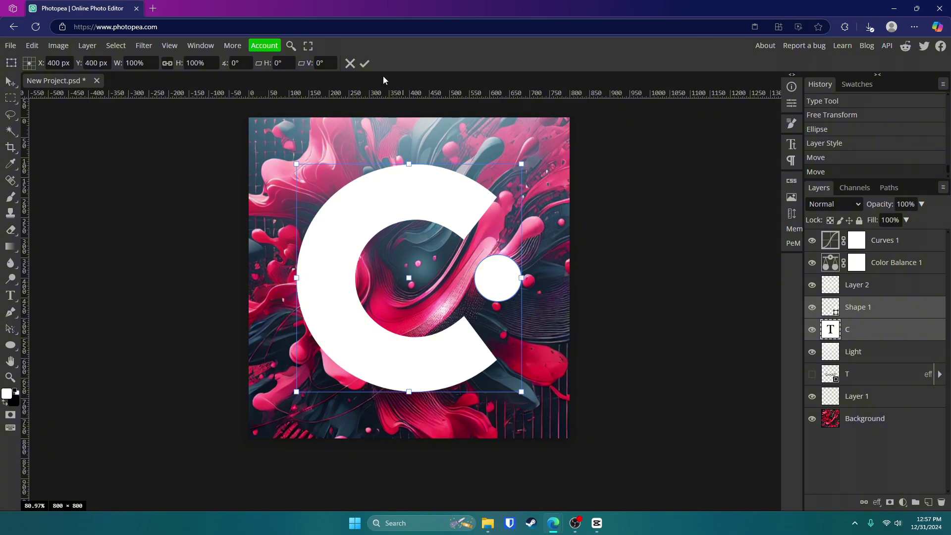
click(364, 64)
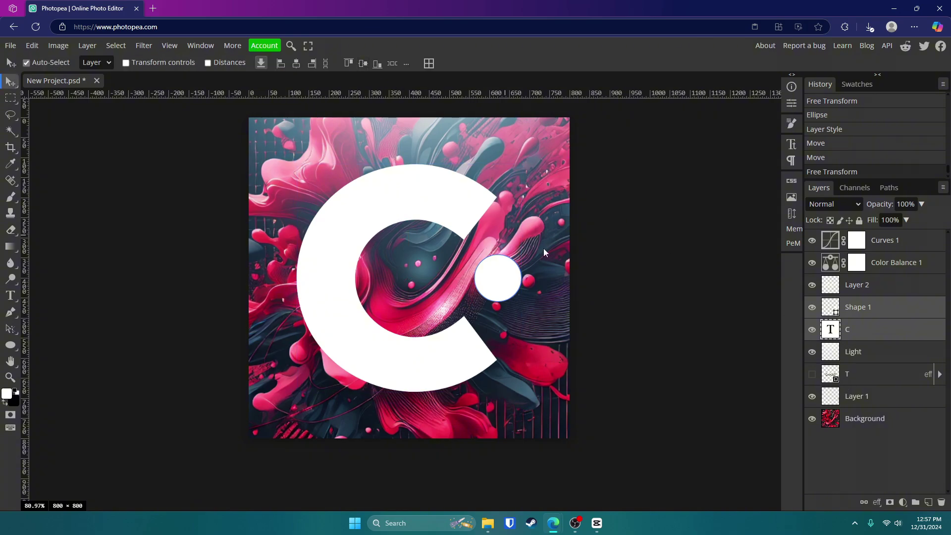
Apply a Gaussian Blur with a radius of 4.3 px to the Background layer.
click(870, 423)
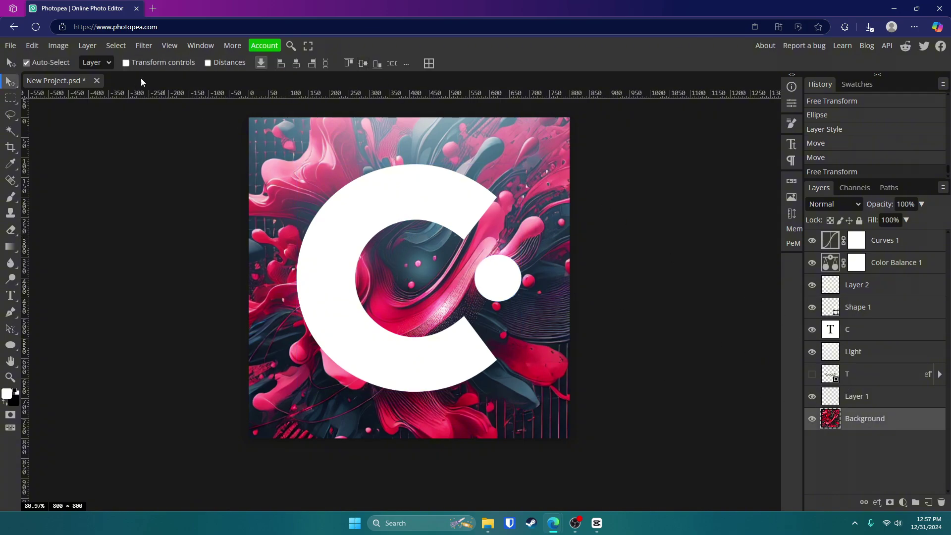
click(142, 45)
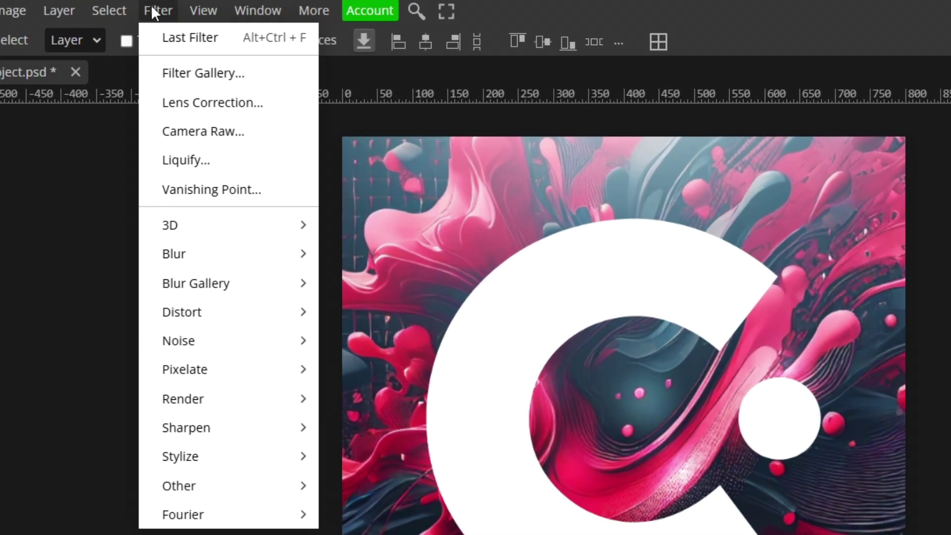
mouse_move(195, 249)
click(384, 370)
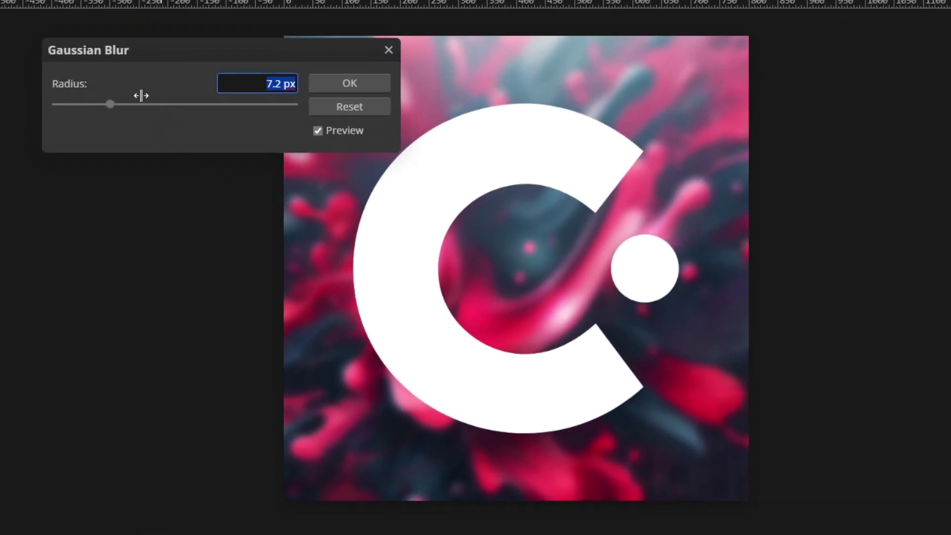
drag(110, 104, 101, 105)
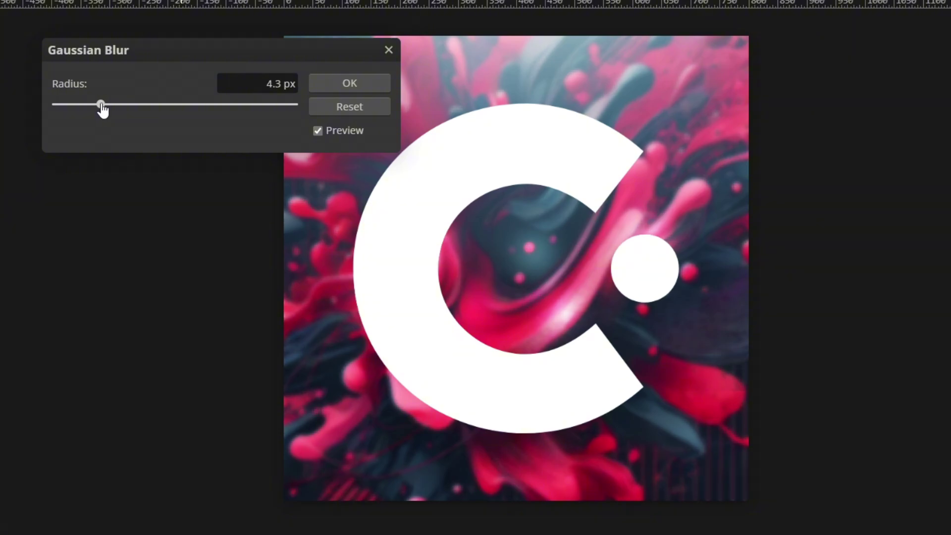
click(332, 82)
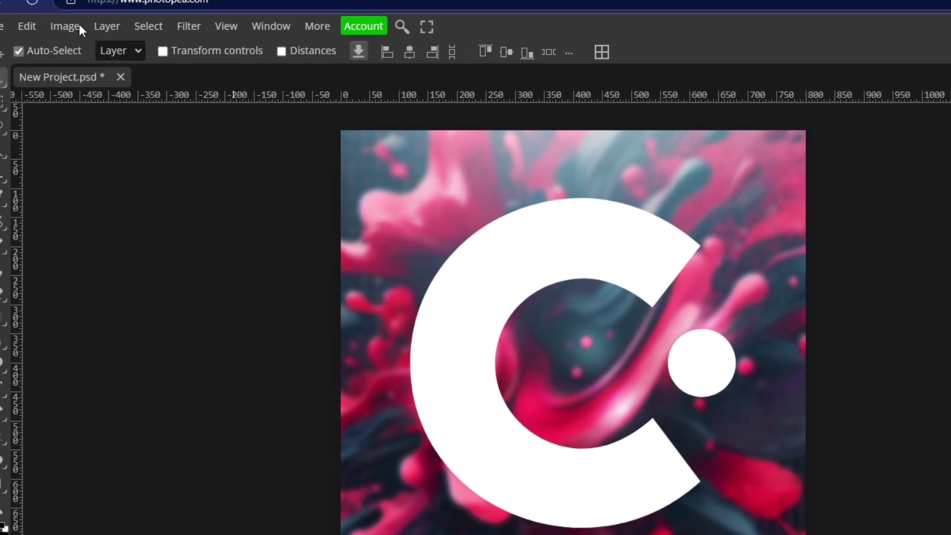
Darken the Background layer with a Brightness/Contrast adjustment of brightness -62 and contrast 35.
click(78, 24)
mouse_move(106, 111)
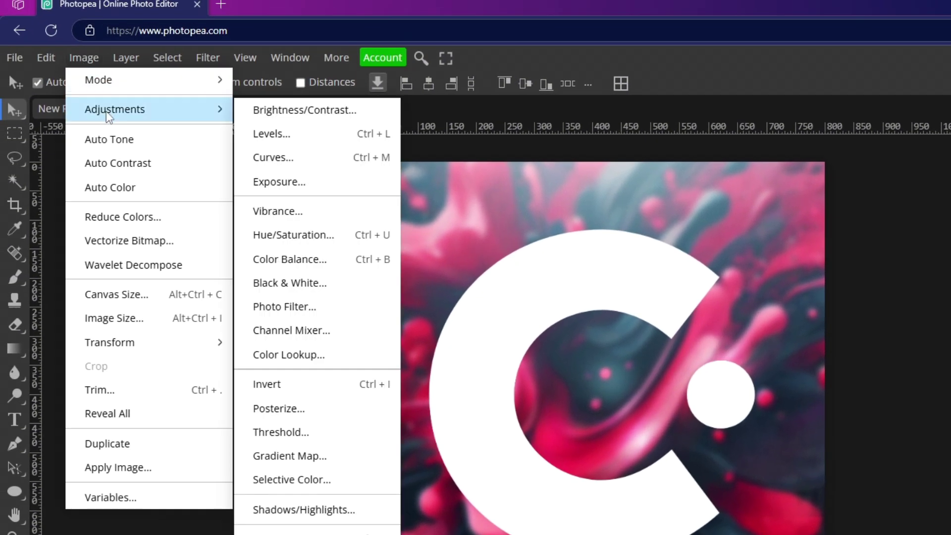
click(262, 116)
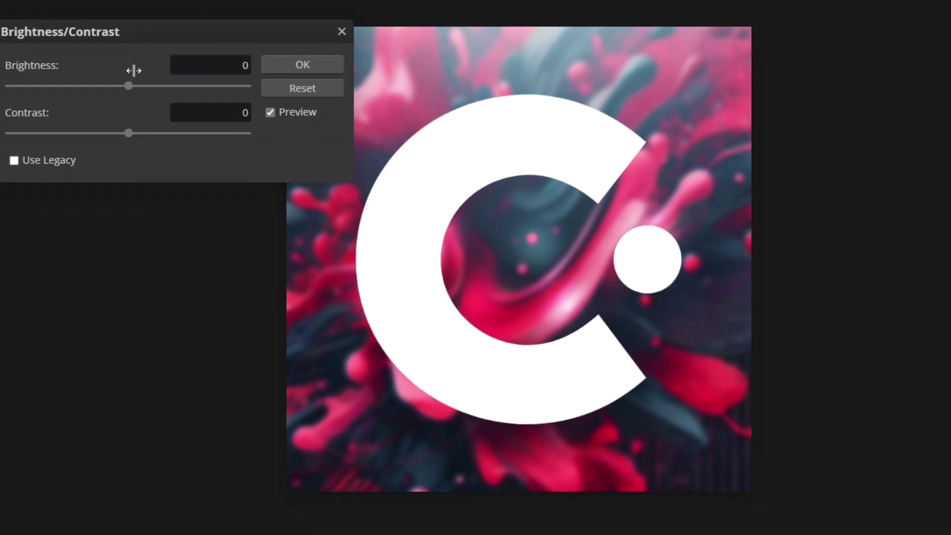
drag(128, 85, 79, 88)
drag(128, 132, 170, 137)
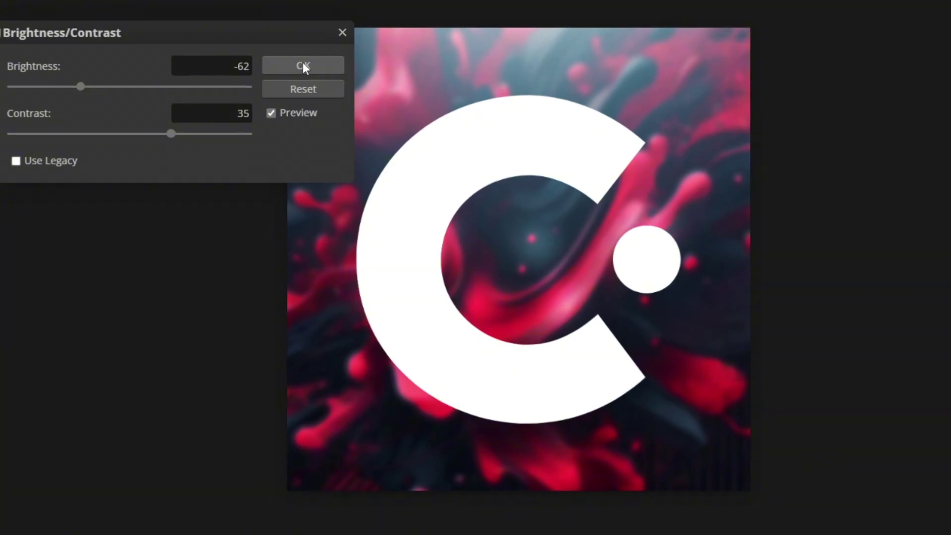
click(302, 64)
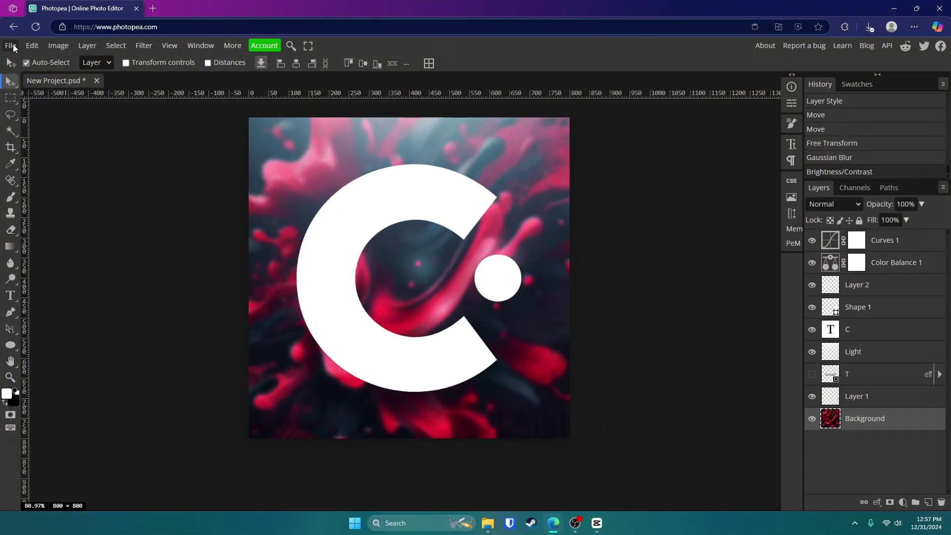
Export the profile picture as an 800 × 800 px JPG named New Project at 99% quality.
click(14, 48)
mouse_move(74, 200)
click(119, 216)
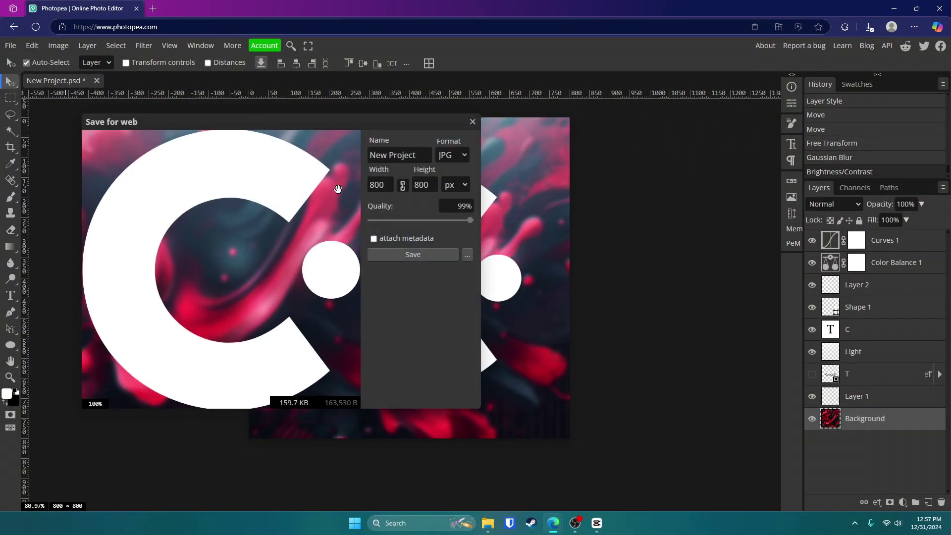
click(418, 253)
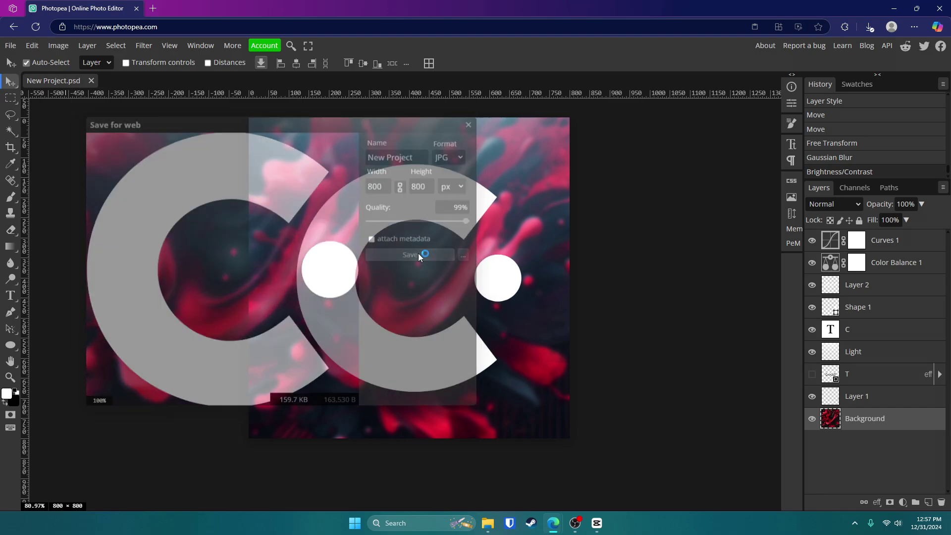